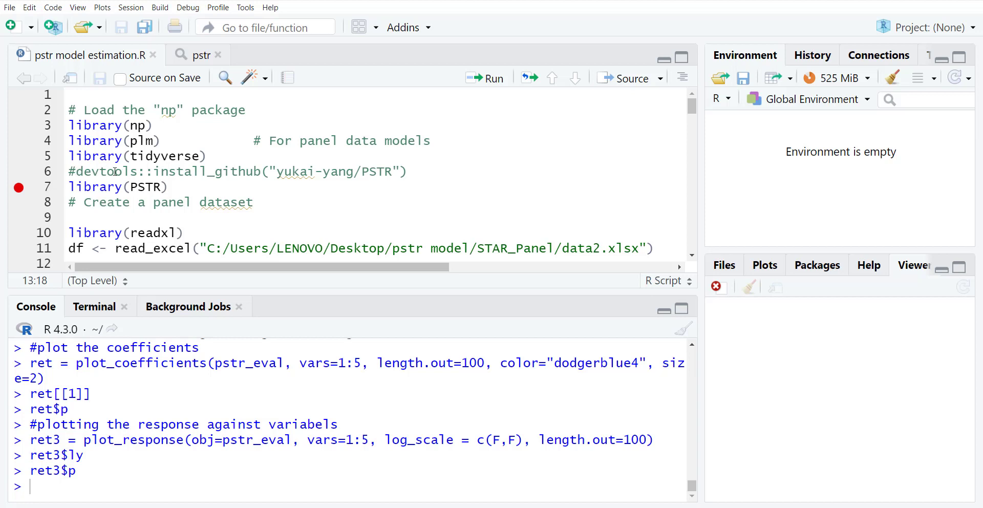
click(77, 173)
key(BackSpace)
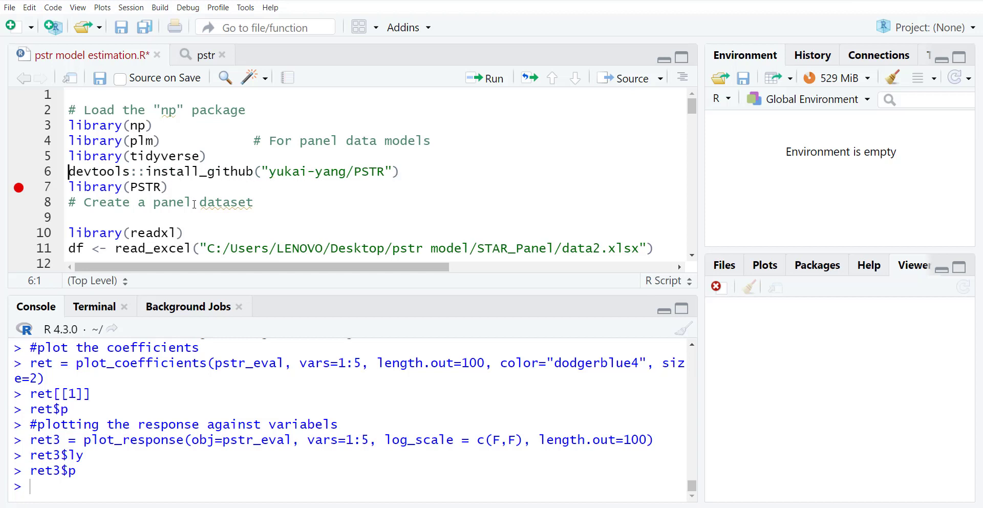
text(#)
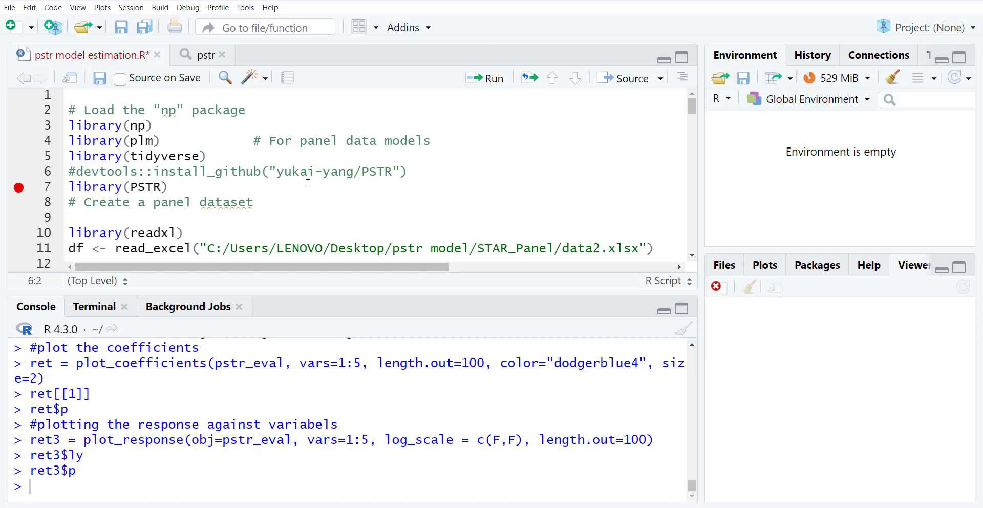
Run the library lines that load the np, plm, tidyverse and PSTR packages.
click(172, 188)
drag(171, 188, 56, 122)
key(ctrl+Return)
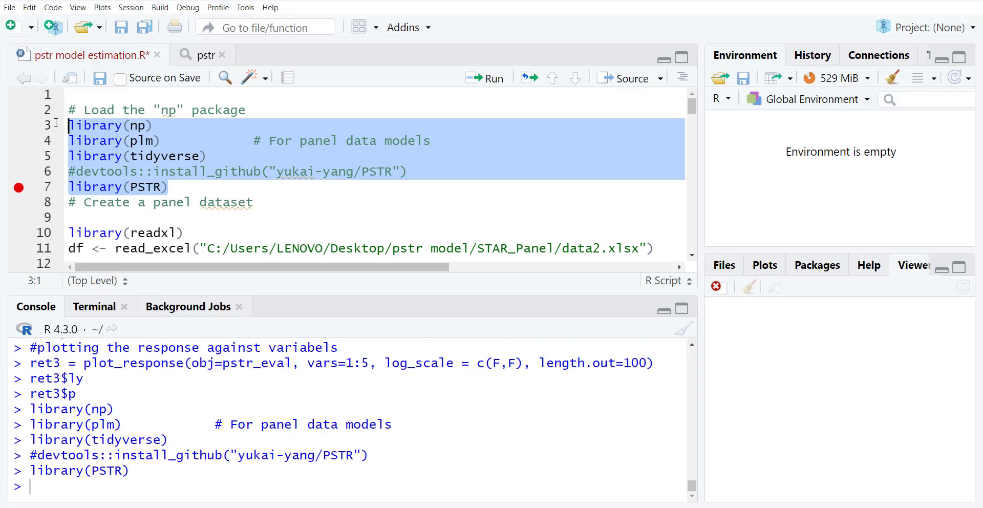
Load the readxl package and read data2.xlsx into the data frame df by running lines 10 and 11.
scroll(176, 199, down, 1)
click(176, 199)
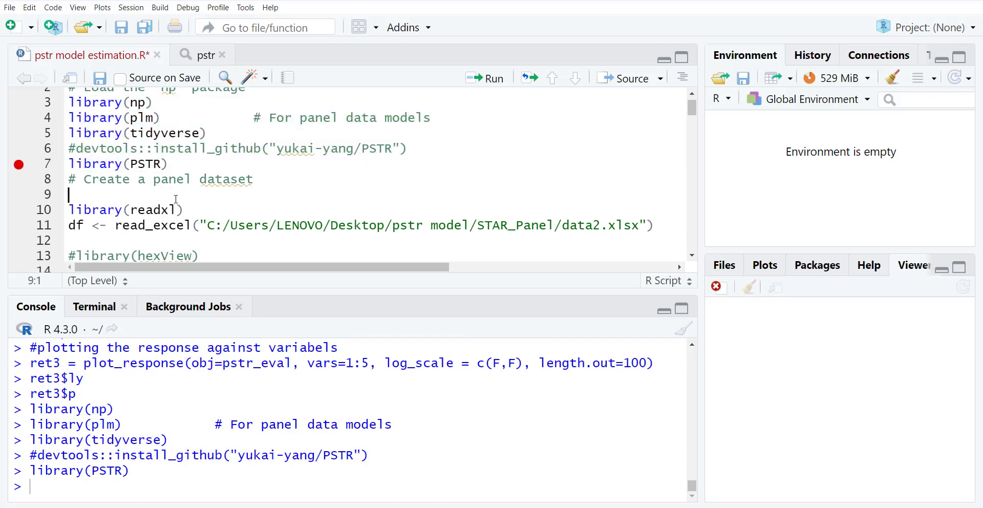
key(Down)
key(shift+Down)
key(shift+Down)
key(ctrl+Return)
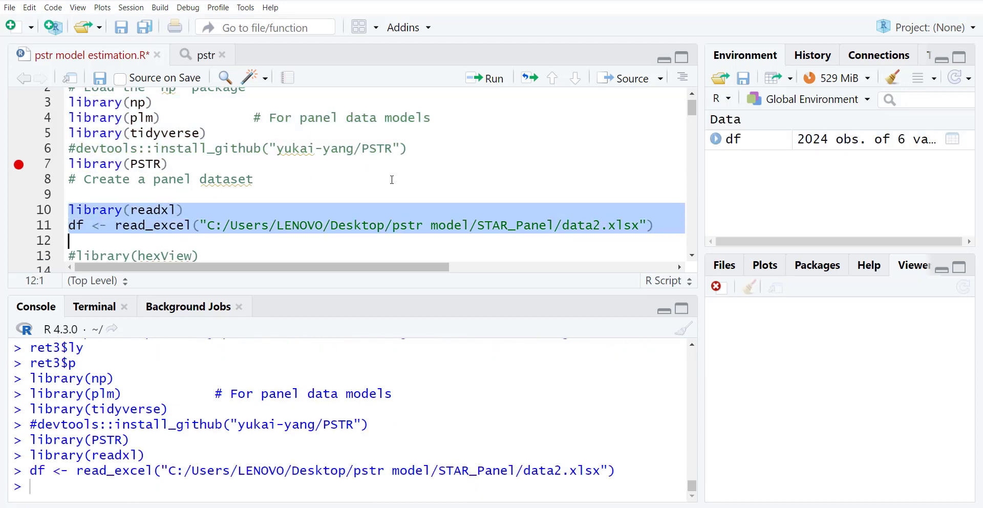
View the df data table and examine its country, year, y, c, p and id columns.
click(737, 138)
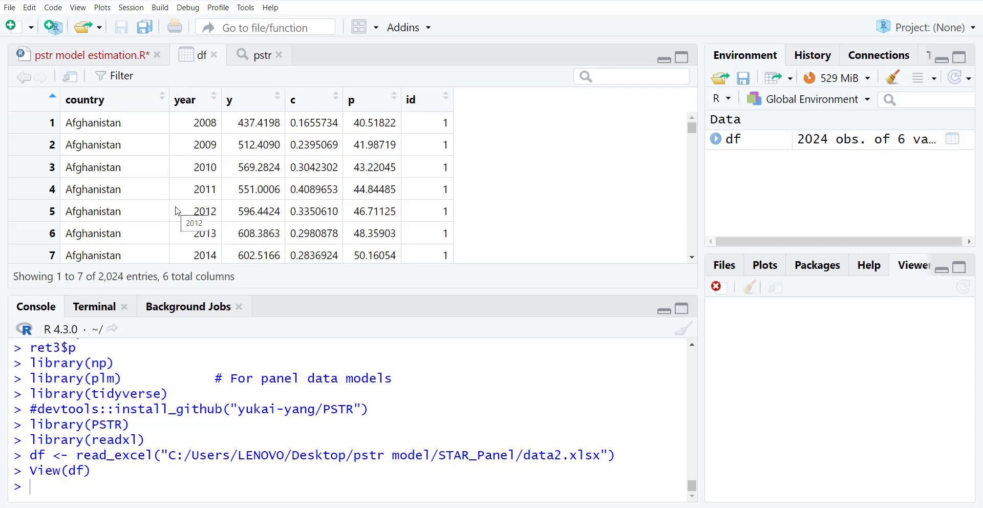
scroll(134, 206, down, 1)
scroll(133, 206, down, 1)
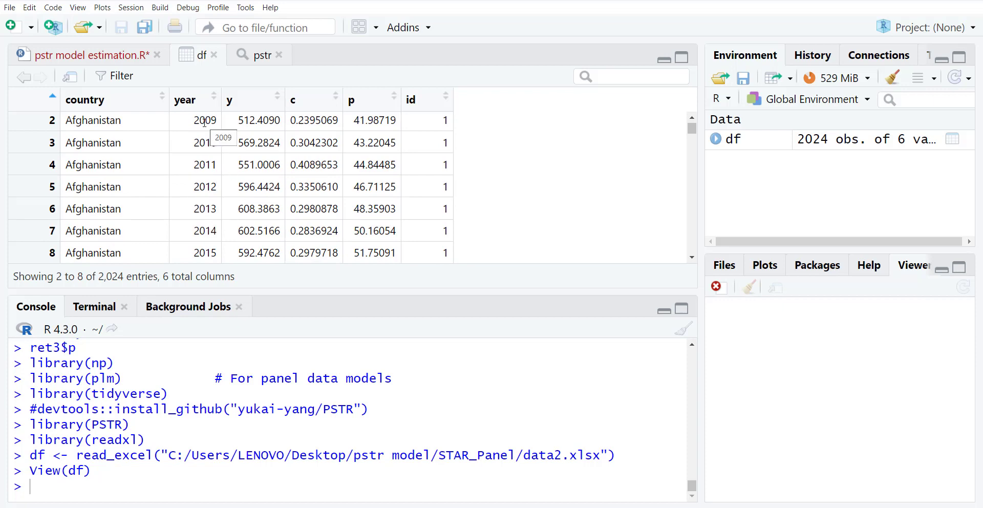
scroll(207, 131, up, 1)
scroll(236, 180, down, 3)
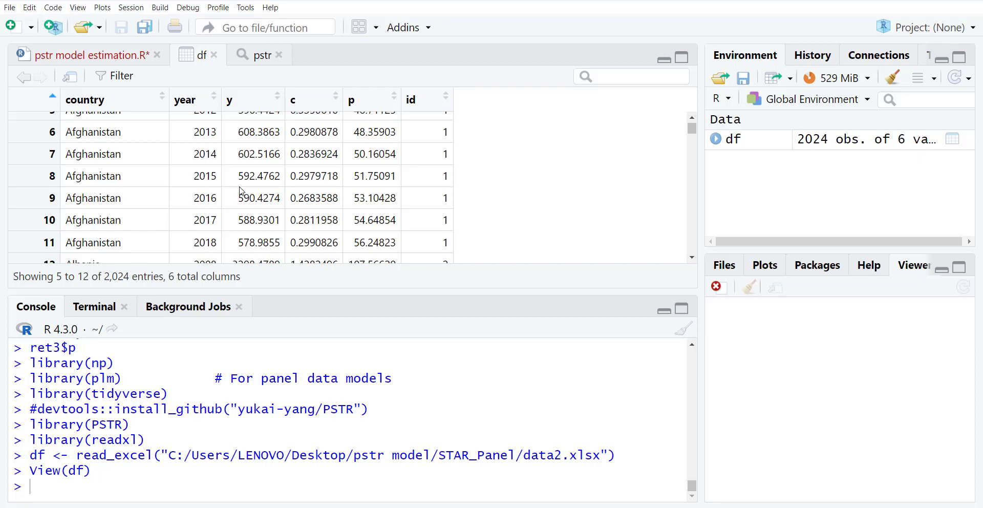
Close the df and pstr viewers and save the script.
click(215, 56)
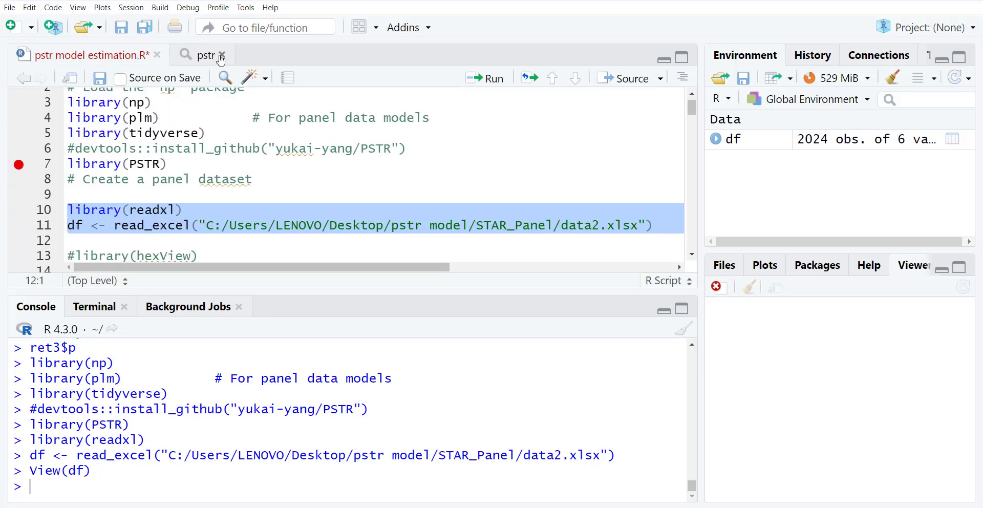
click(221, 56)
click(123, 31)
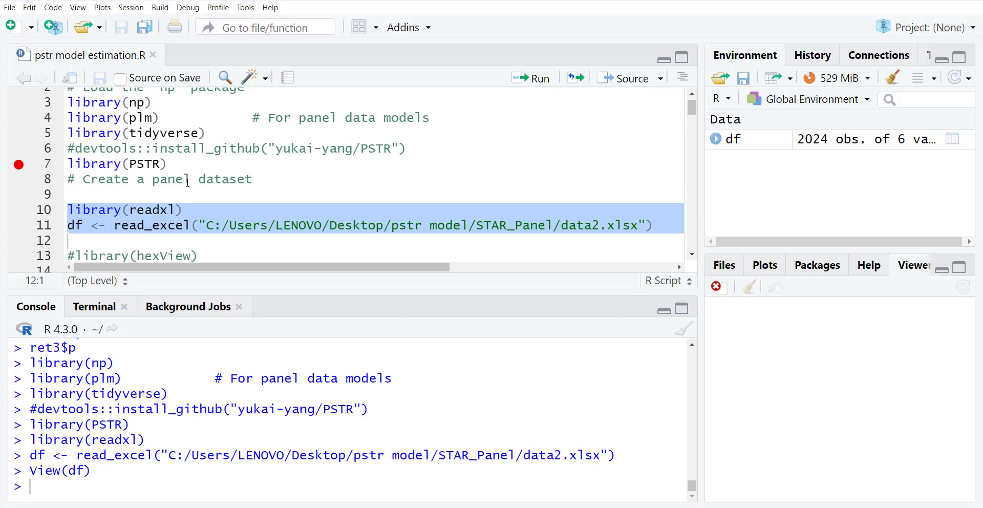
Run the year_count block to count df's observations per year and print the resulting table.
scroll(188, 183, down, 5)
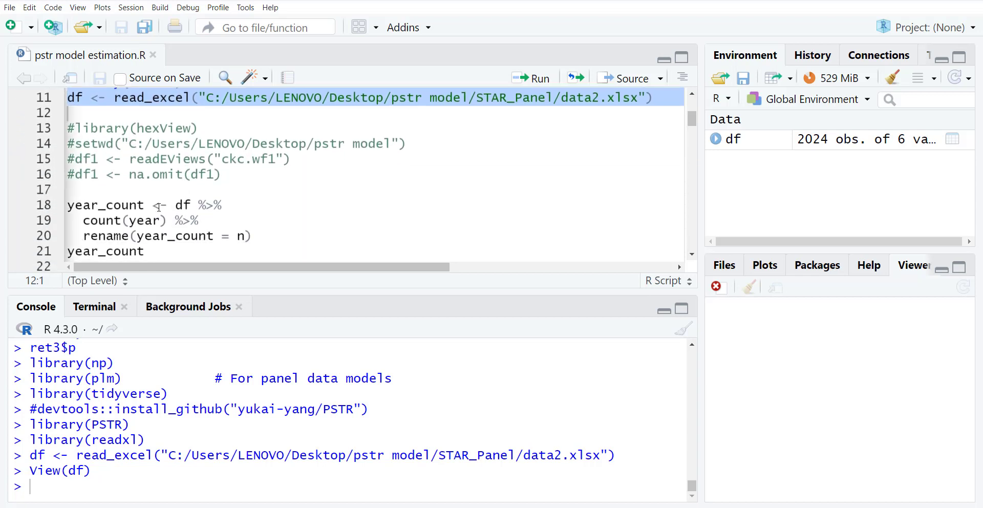
click(159, 207)
key(Home)
key(shift+Down)
key(shift+Down)
key(shift+Down)
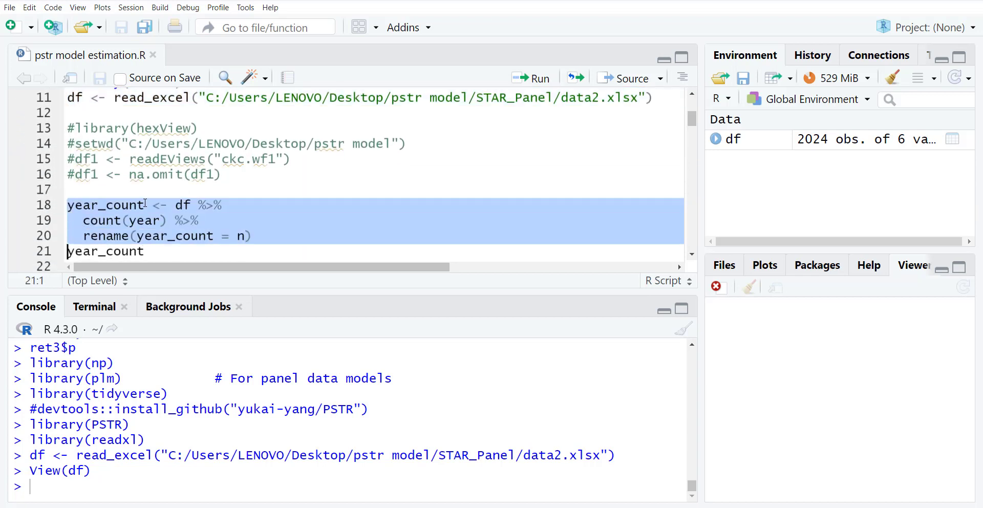
key(shift+Down)
key(ctrl+Return)
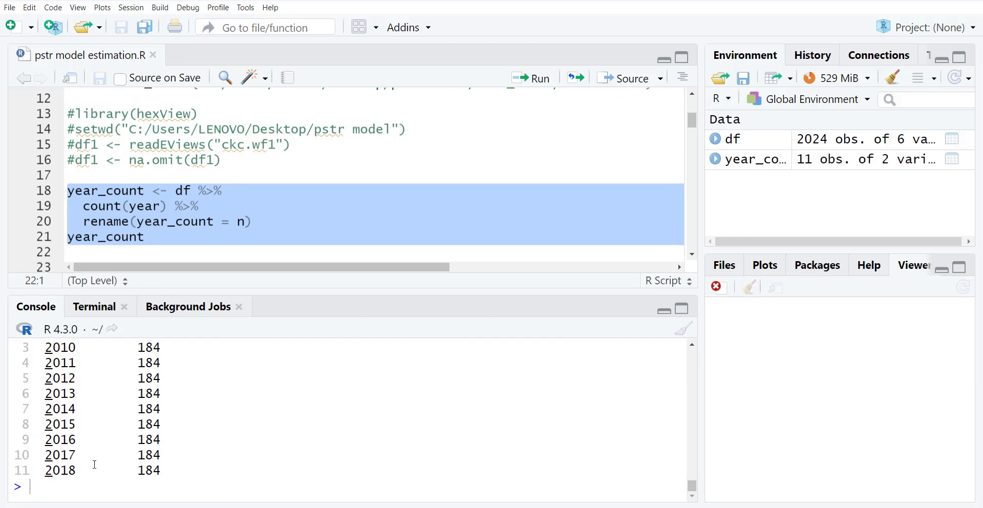
scroll(94, 464, up, 3)
Run the df preparation lines from mutate(ly = log(y)) through tibble and na.omit to str(df).
scroll(192, 226, down, 2)
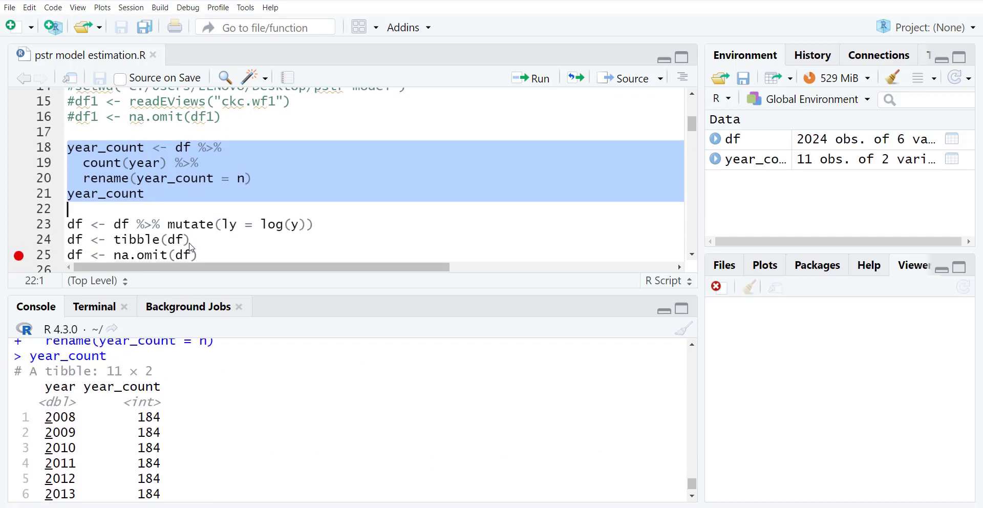
key(Down)
key(ctrl+Return)
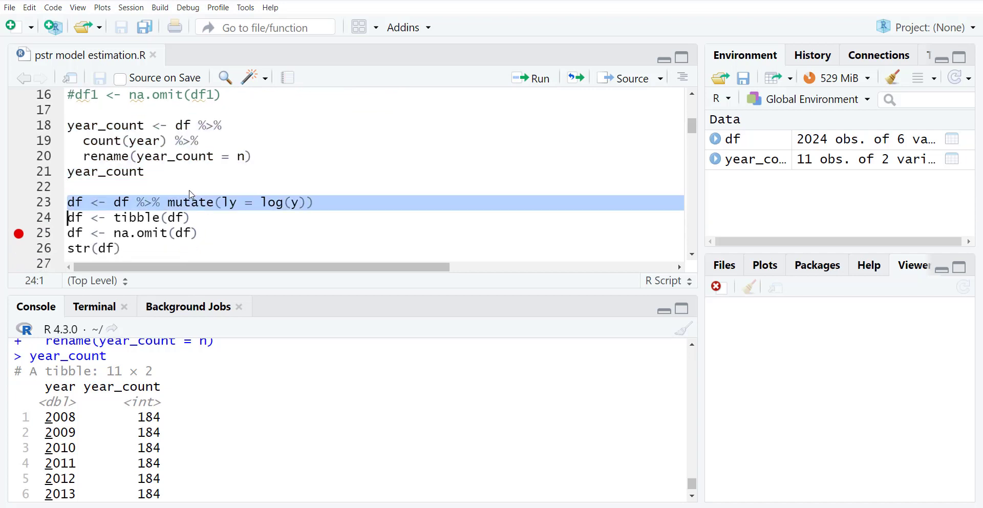
key(ctrl+Return)
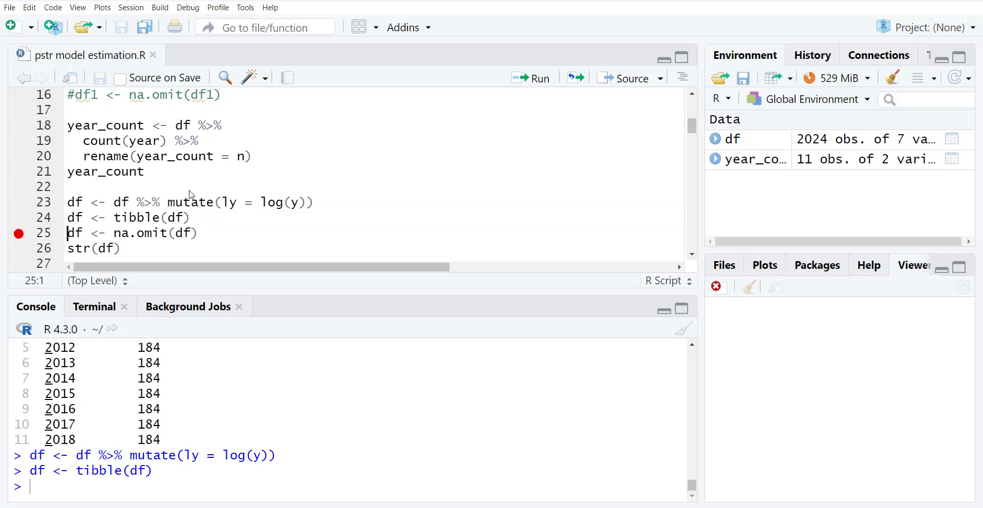
key(ctrl+Return)
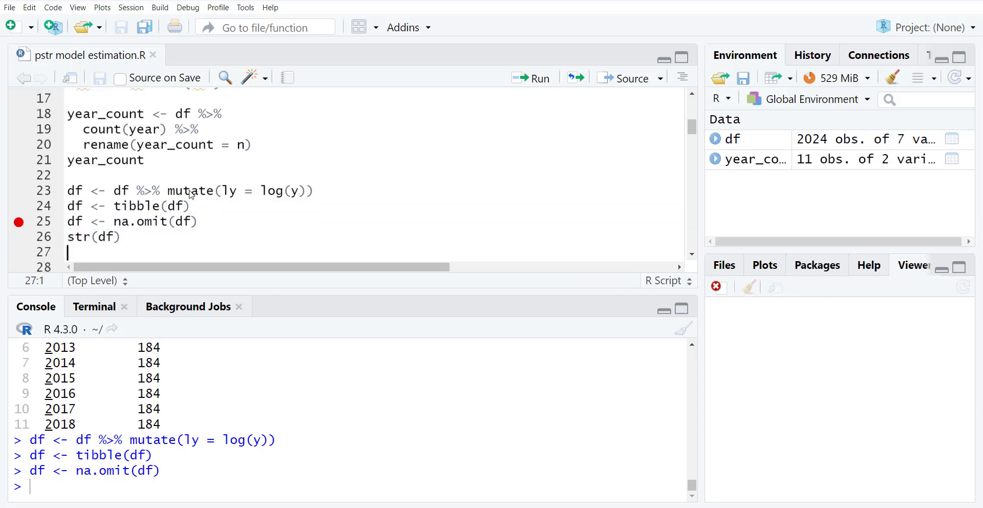
key(ctrl+Return)
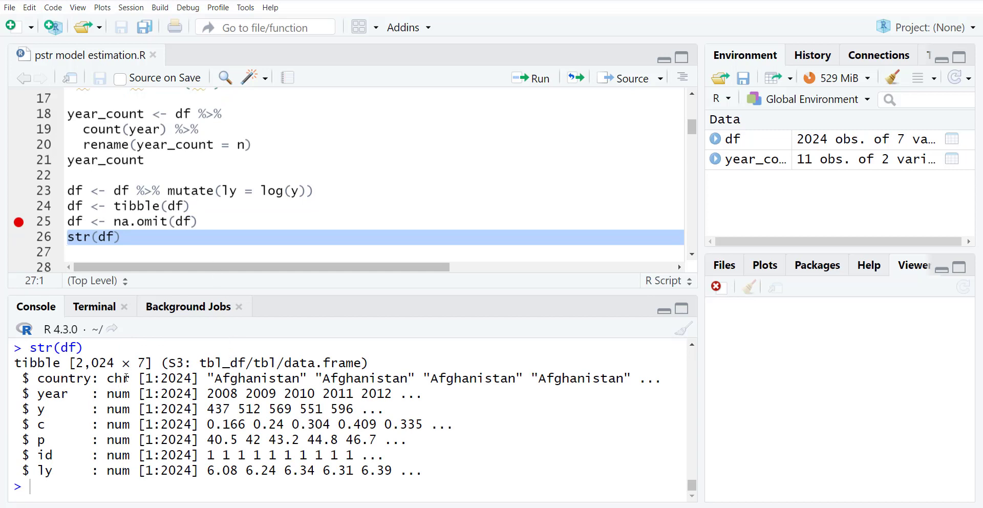
Create M from df without the country column and compute its correlation matrix.
scroll(227, 205, down, 1)
scroll(227, 205, down, 2)
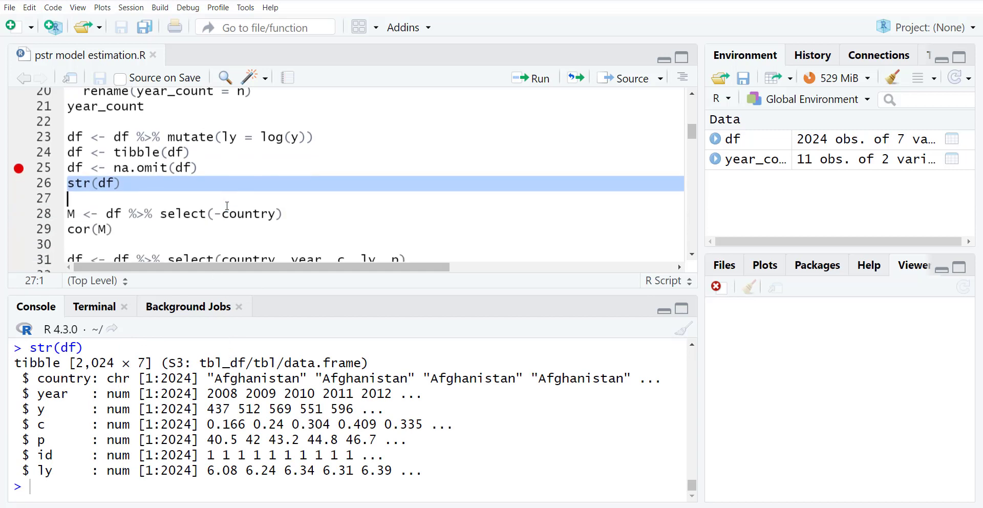
key(ctrl+Return)
key(ctrl+Return)
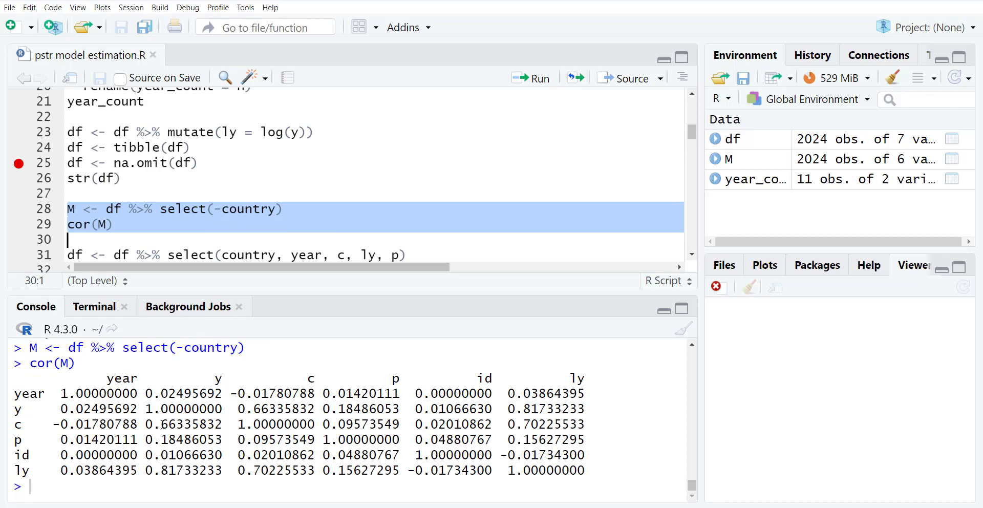
Reduce df to the country, year, c, ly and p columns by running the select line.
scroll(199, 205, down, 2)
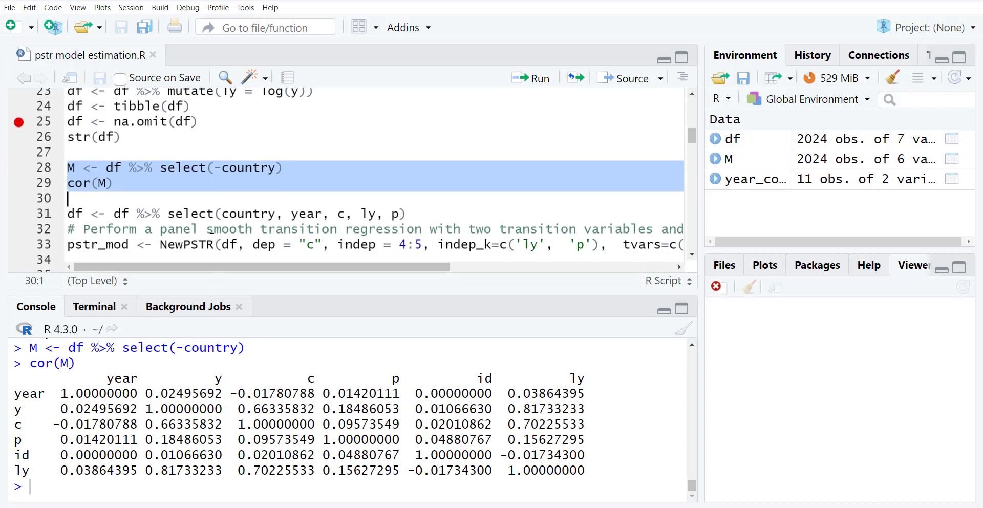
click(200, 210)
key(ctrl+Return)
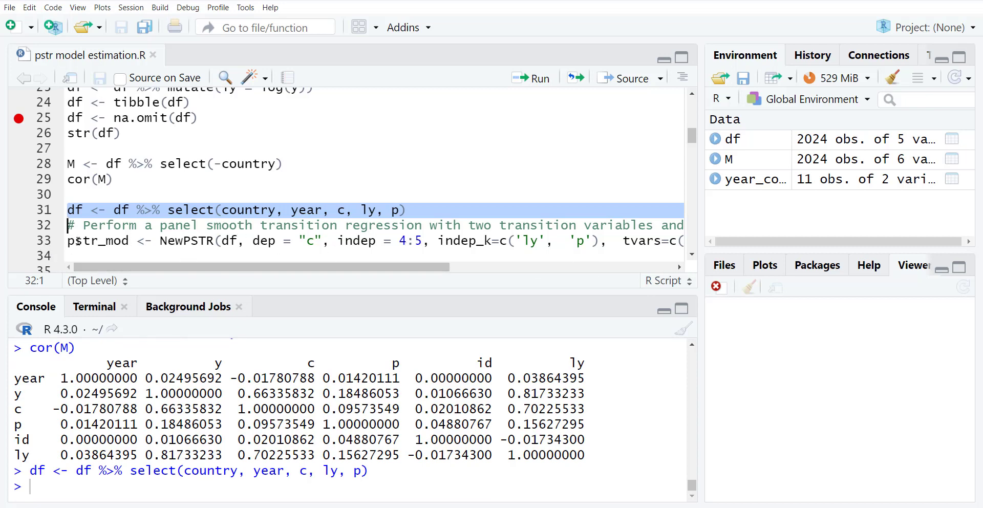
Run the NewPSTR line to create pstr_mod with dependent c, regressors ly and p, transition variable ly and iT=11.
click(59, 244)
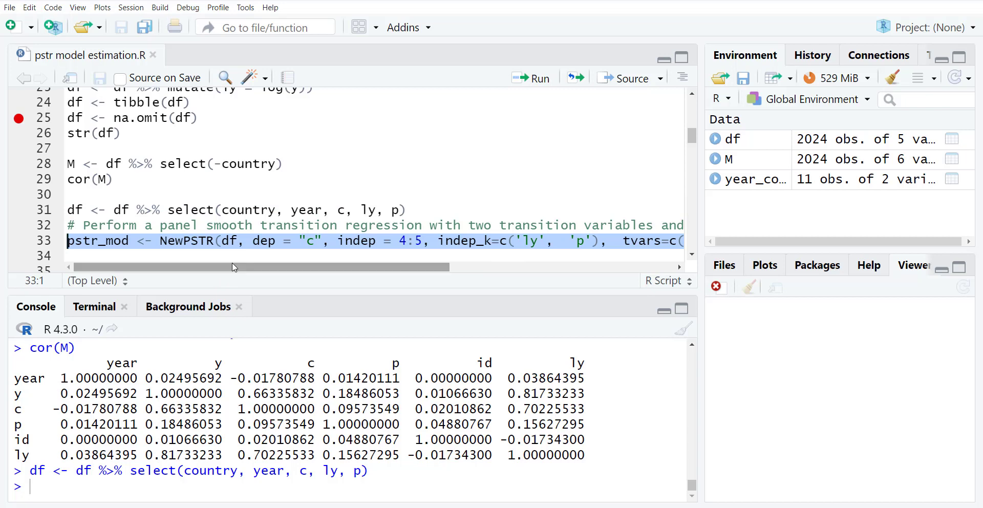
drag(235, 266, 289, 262)
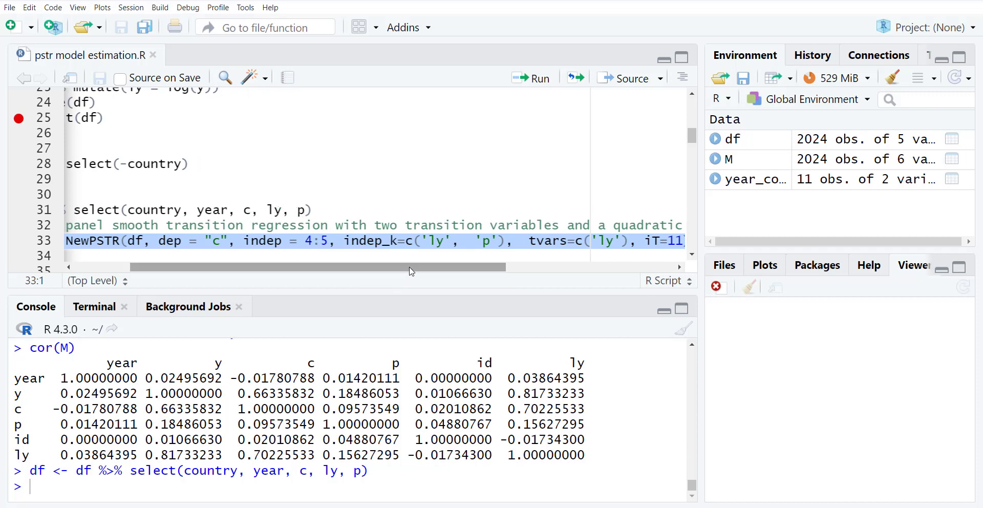
drag(427, 267, 489, 268)
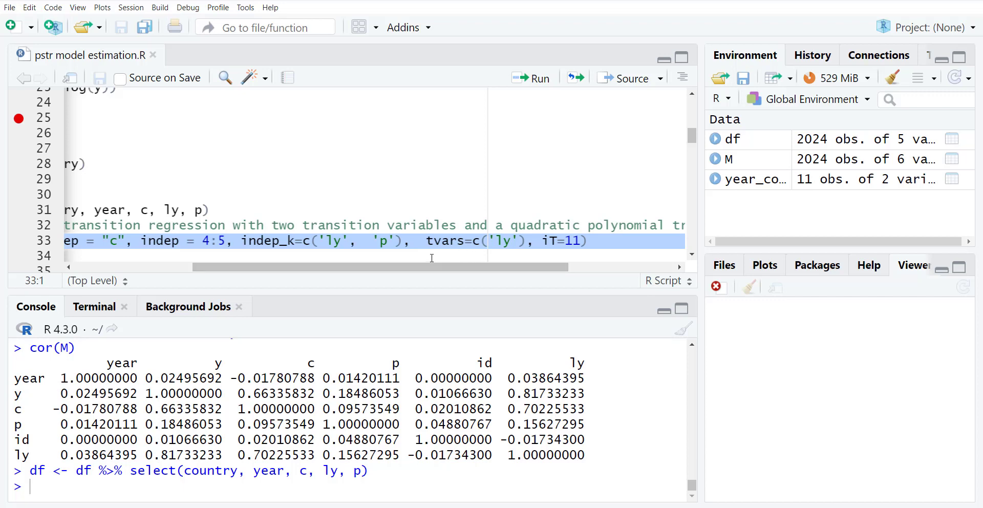
drag(409, 268, 187, 283)
key(ctrl+Return)
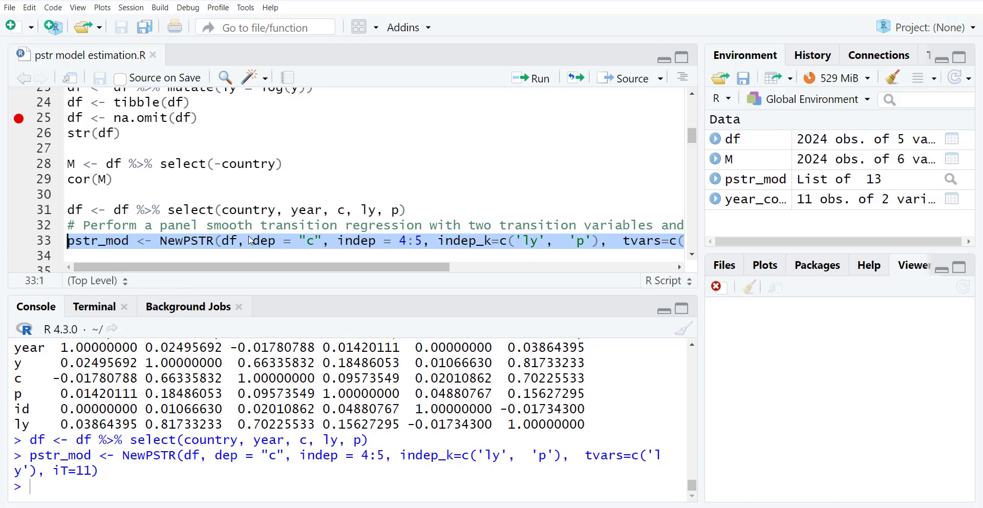
Print the pstr_mod model summary and review its sample size and variables in the console output.
scroll(251, 240, down, 1)
key(Down)
key(Down)
key(ctrl+Return)
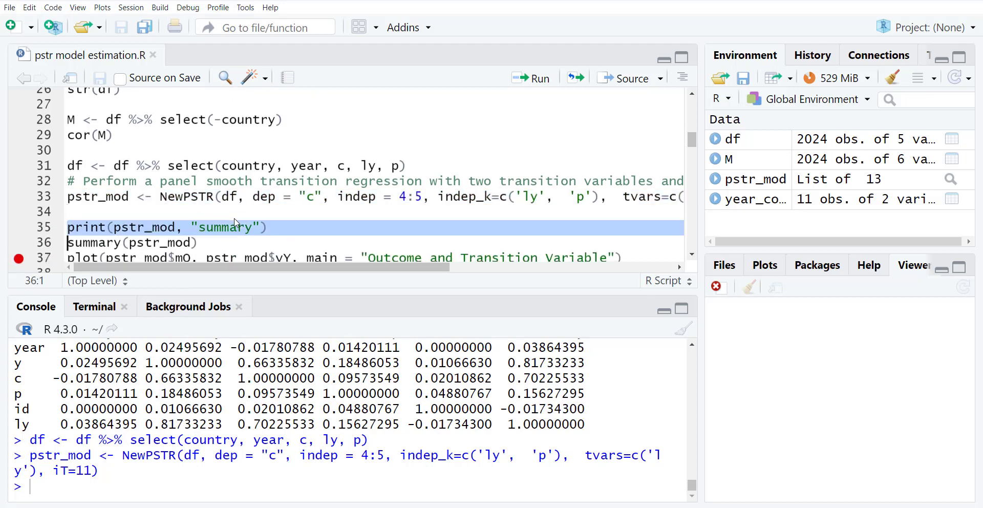
scroll(203, 402, up, 3)
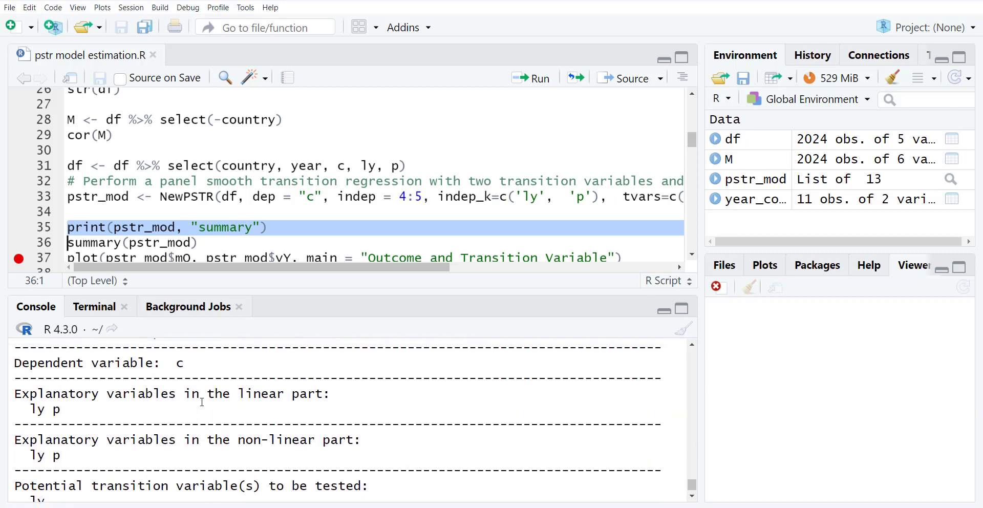
scroll(208, 394, up, 1)
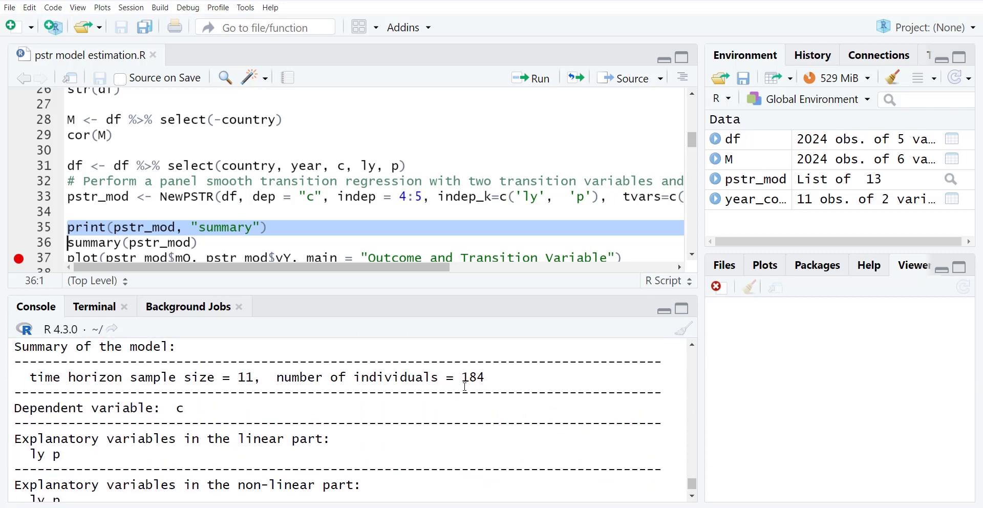
Run summary(pstr_mod) and look through the listed model components.
scroll(299, 230, down, 2)
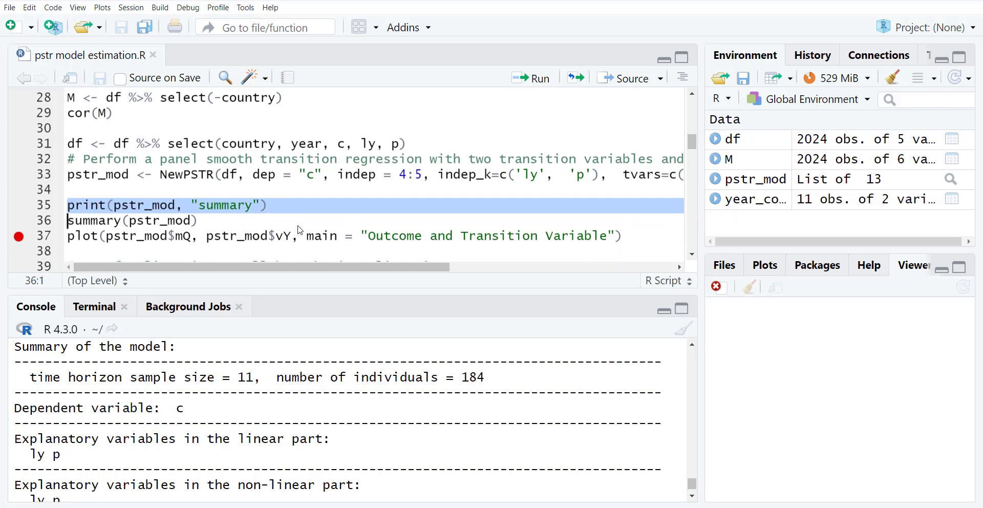
key(ctrl+Return)
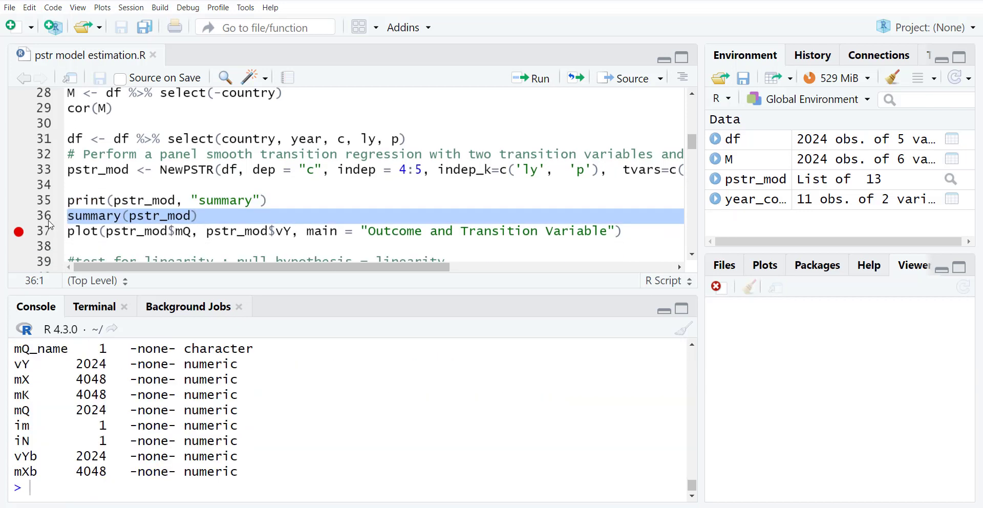
scroll(104, 410, up, 3)
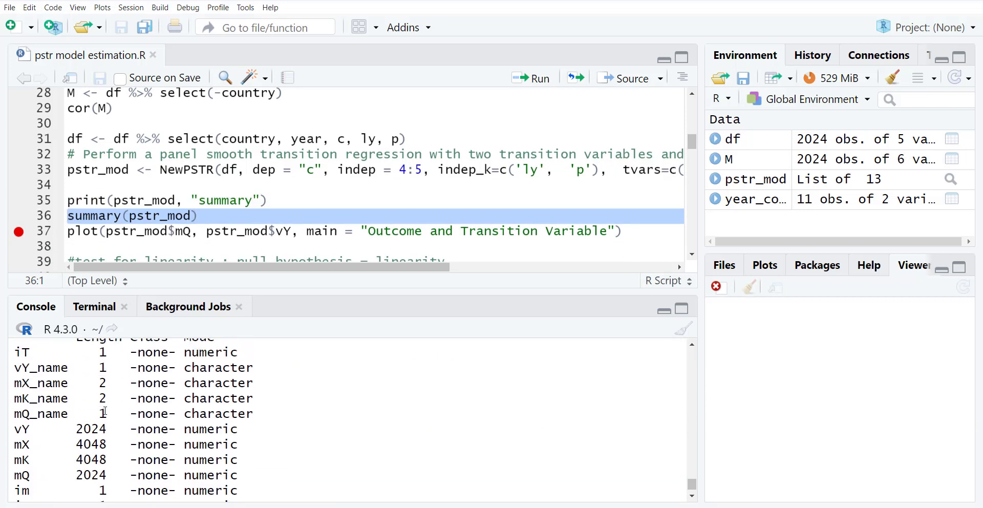
scroll(105, 409, down, 5)
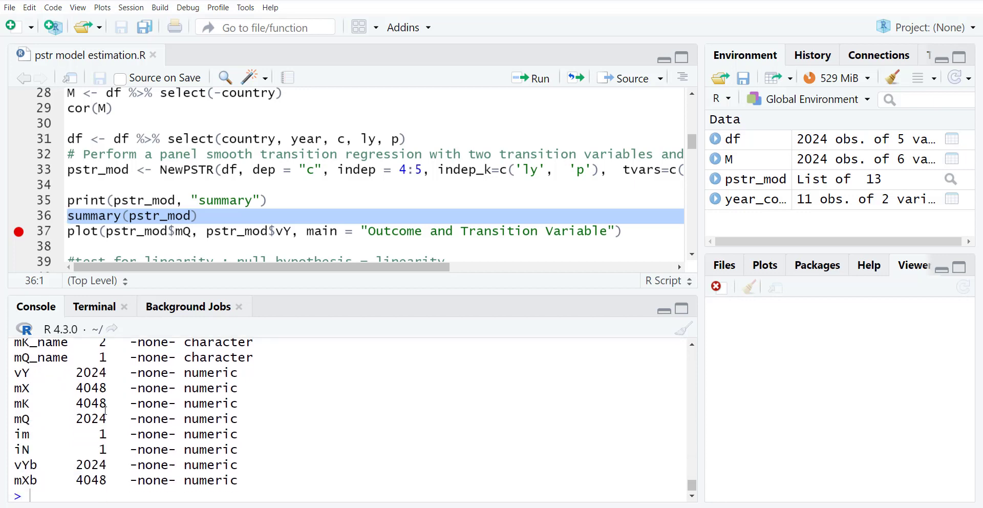
scroll(105, 410, up, 1)
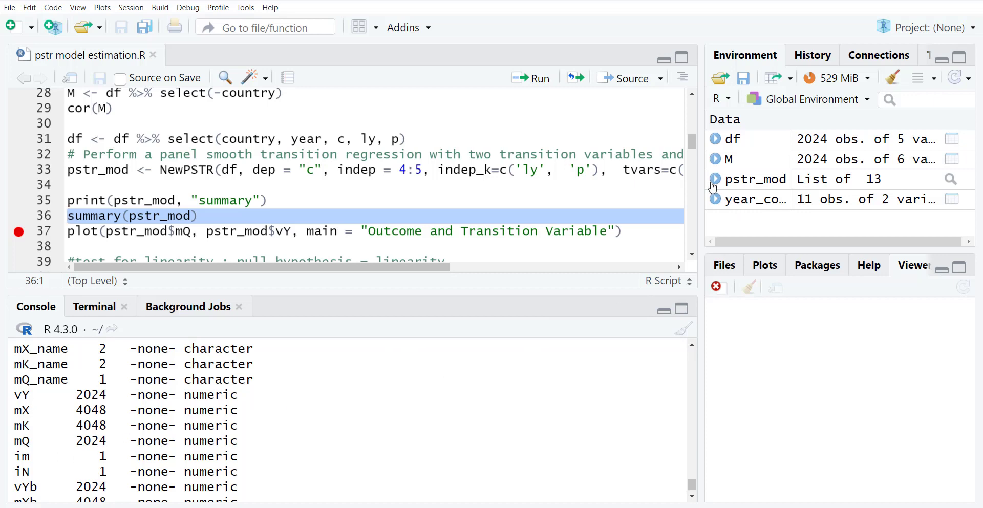
Look up the NewPSTR function in the R documentation.
click(862, 265)
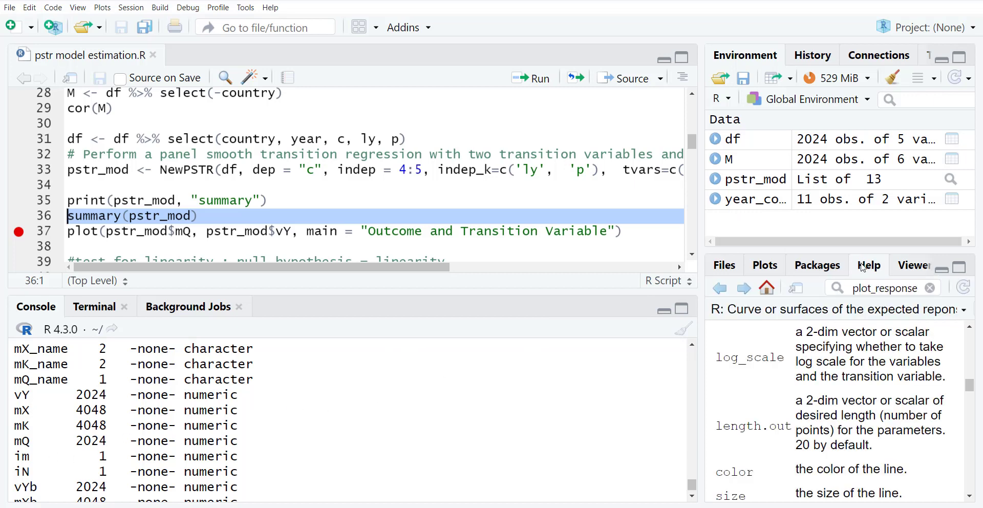
double_click(881, 288)
text(Nee)
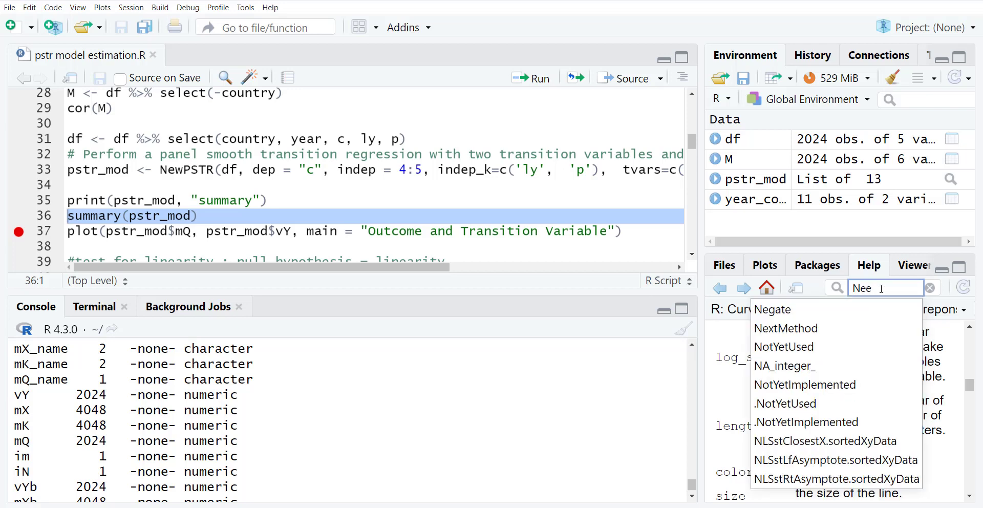
key(BackSpace)
text(w)
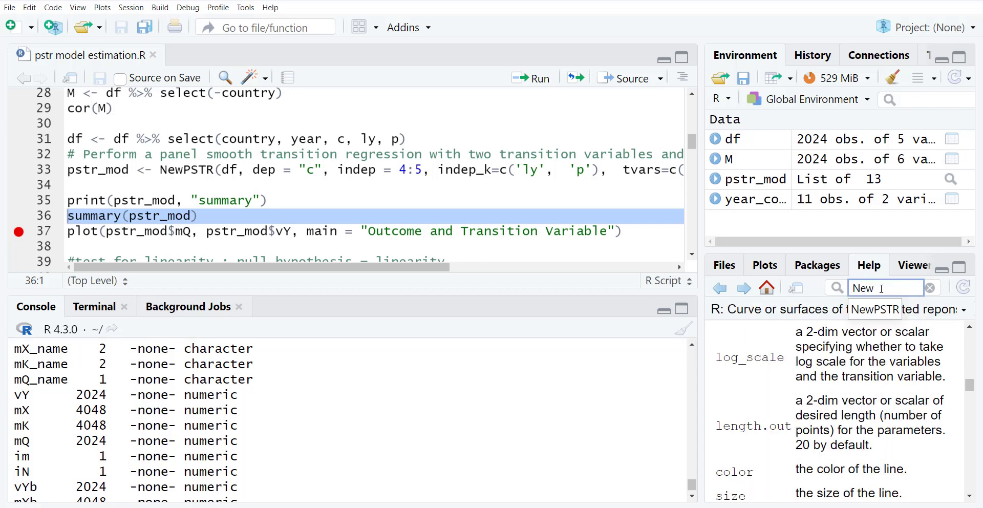
key(Return)
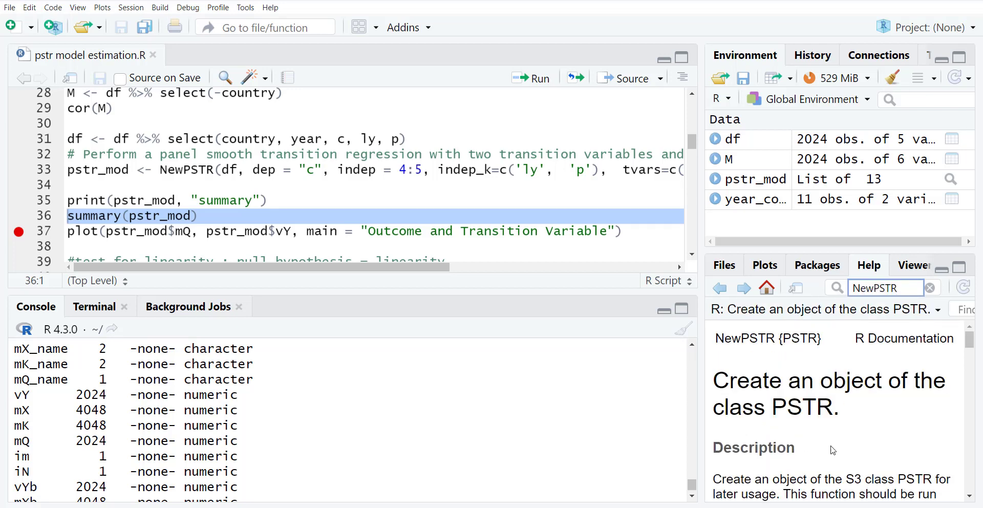
Read the arguments, details and returned components of NewPSTR, comparing them with the summary(pstr_mod) output.
scroll(827, 452, down, 5)
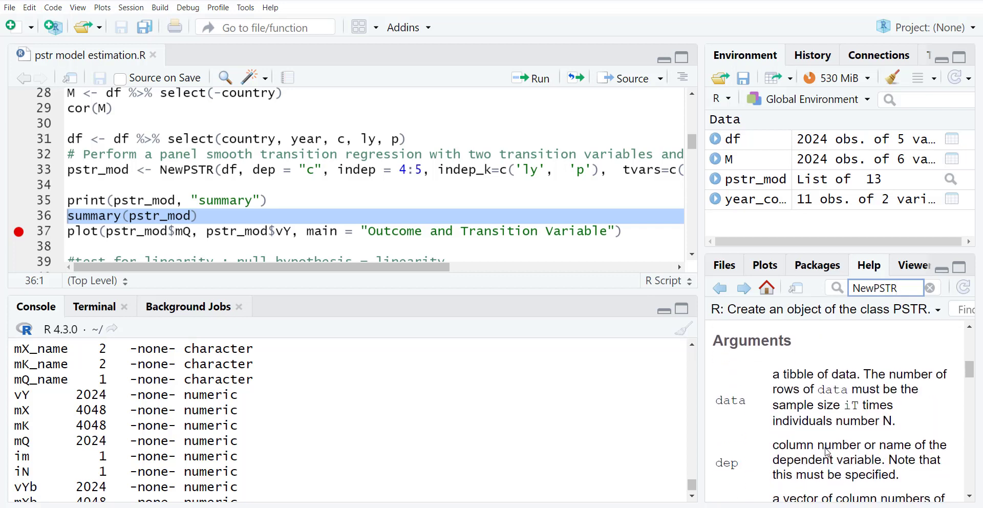
scroll(828, 452, down, 5)
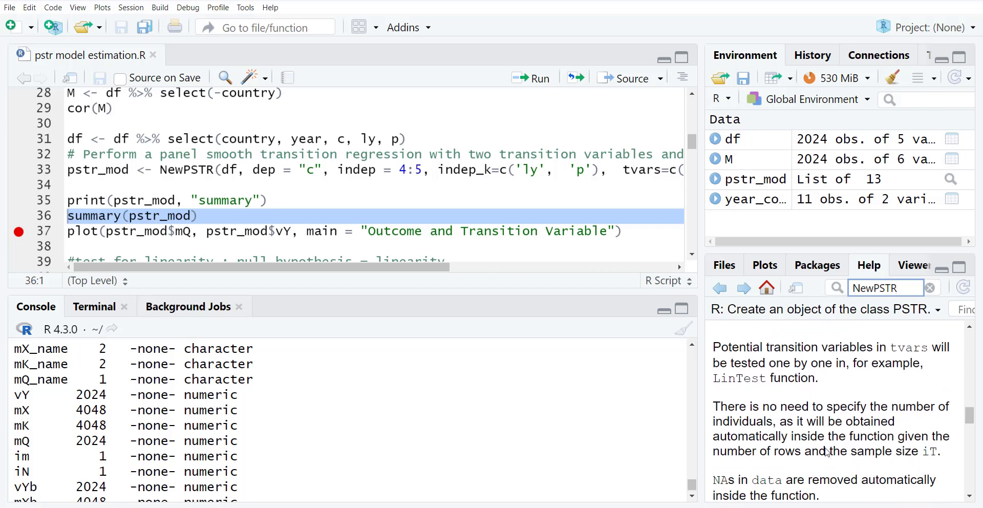
scroll(639, 454, up, 3)
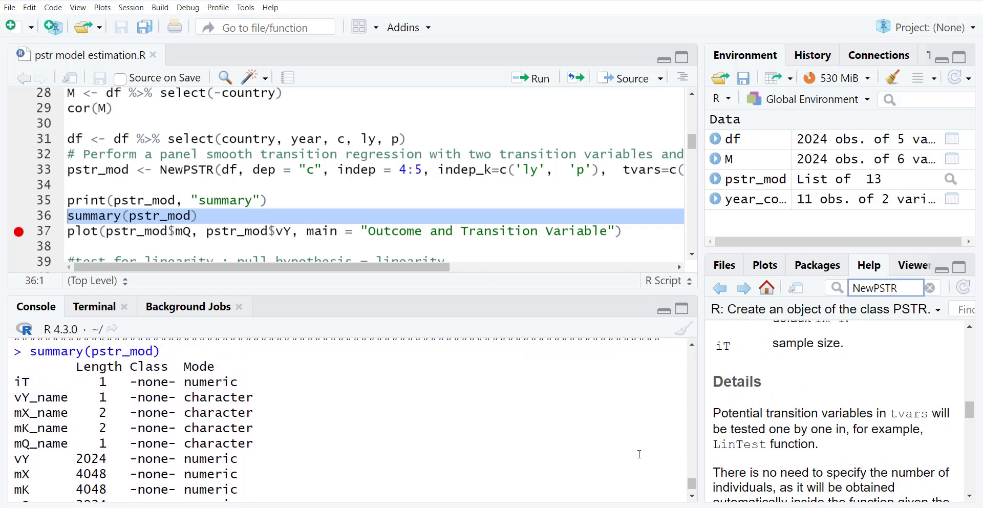
scroll(808, 370, down, 3)
scroll(807, 371, up, 3)
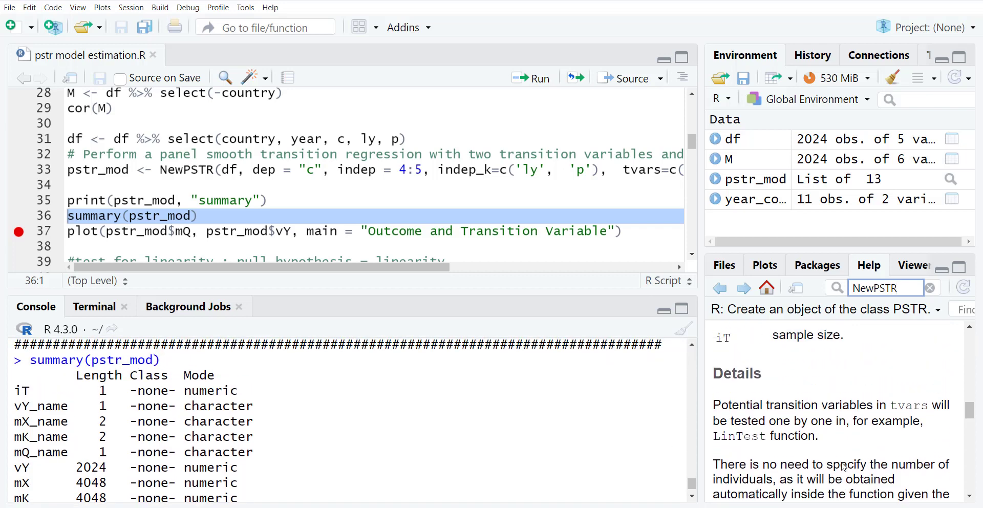
scroll(807, 370, up, 1)
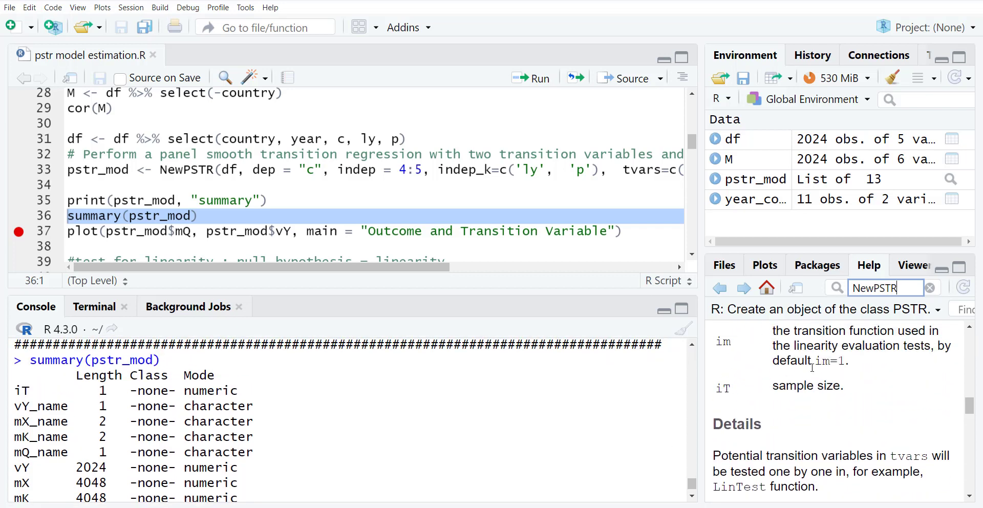
scroll(812, 368, up, 1)
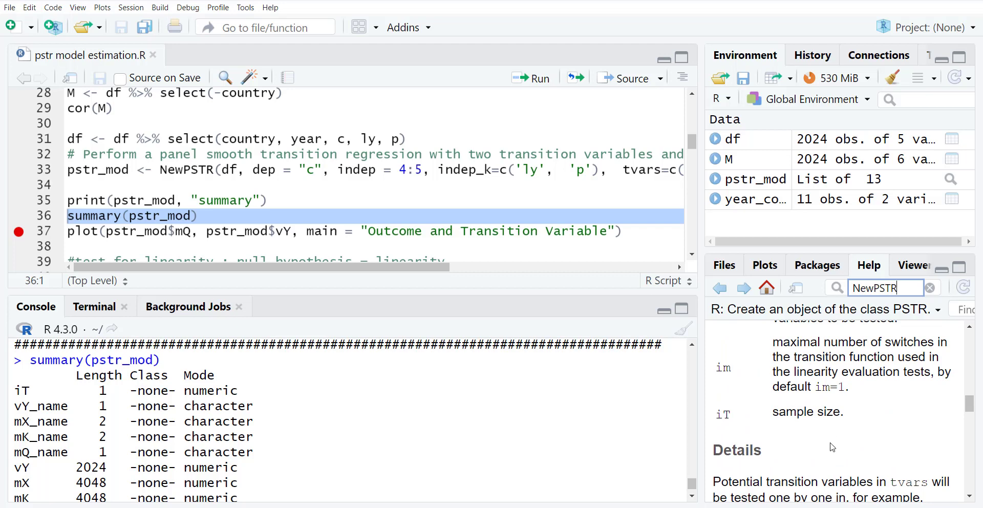
scroll(832, 447, down, 1)
scroll(832, 447, down, 5)
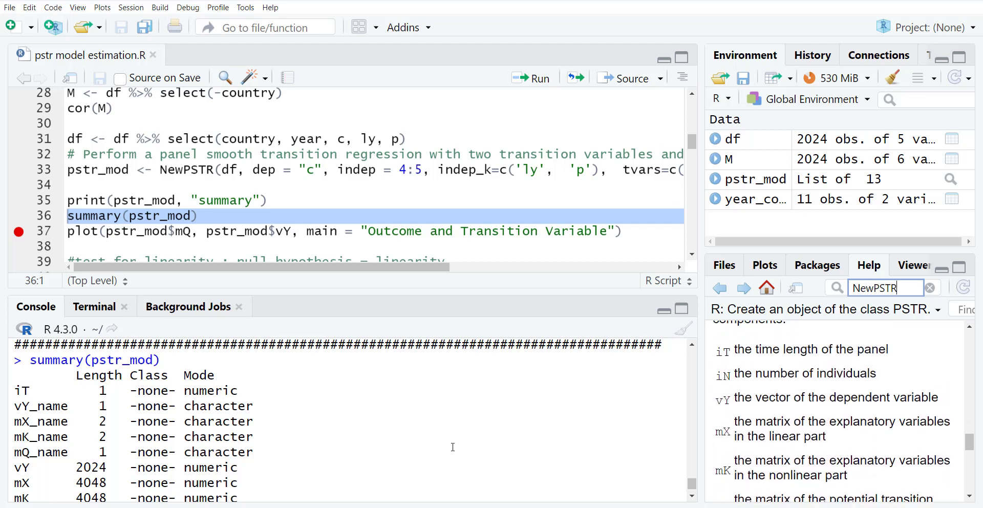
scroll(453, 447, down, 2)
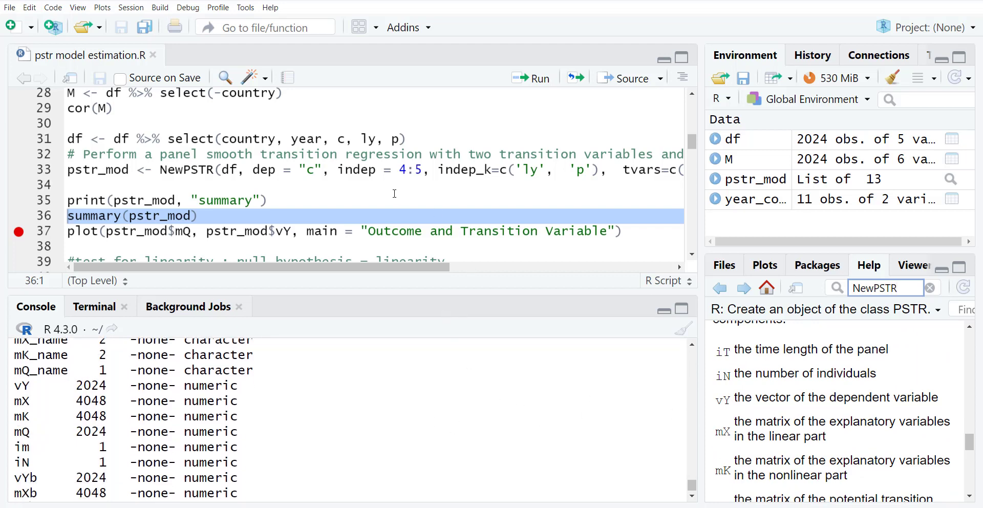
Run the script line plotting pstr_mod$vY against pstr_mod$mQ, titled "Outcome and Transition Variable", and enlarge the plot area vertically.
key(Up)
key(Down)
key(Down)
key(shift+Down)
key(ctrl+Return)
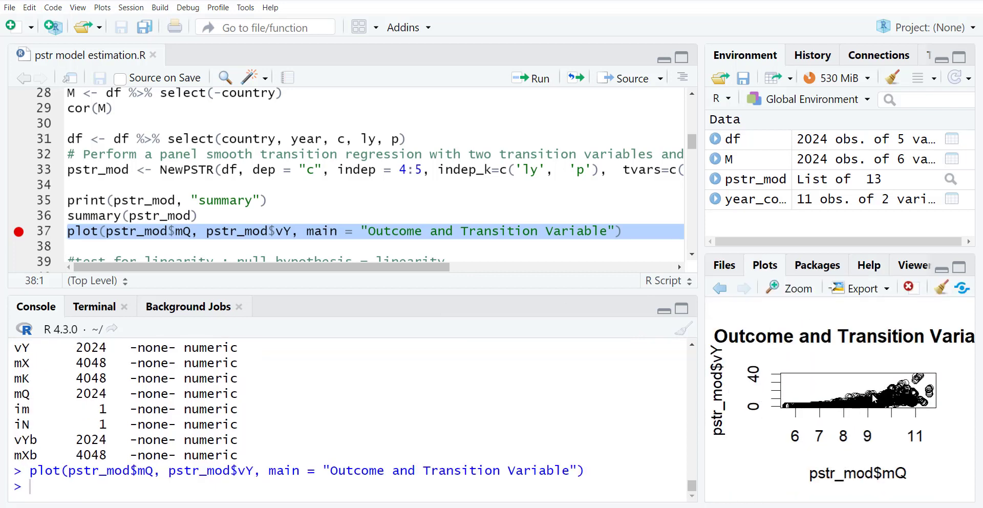
scroll(668, 268, down, 1)
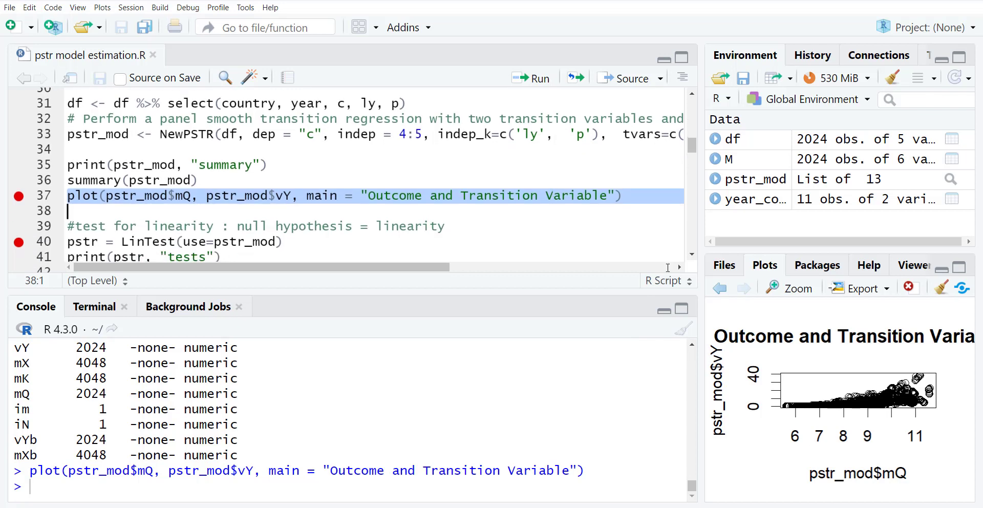
drag(814, 251, 811, 137)
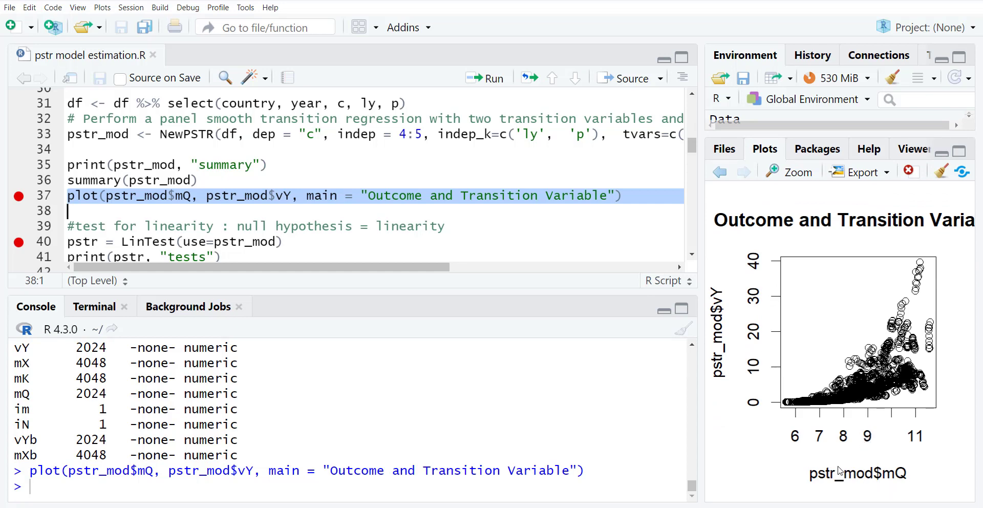
Run the script's LinTest linearity test on pstr_mod, storing it as pstr, and print its "tests" results.
click(393, 243)
key(Up)
key(Up)
key(Right)
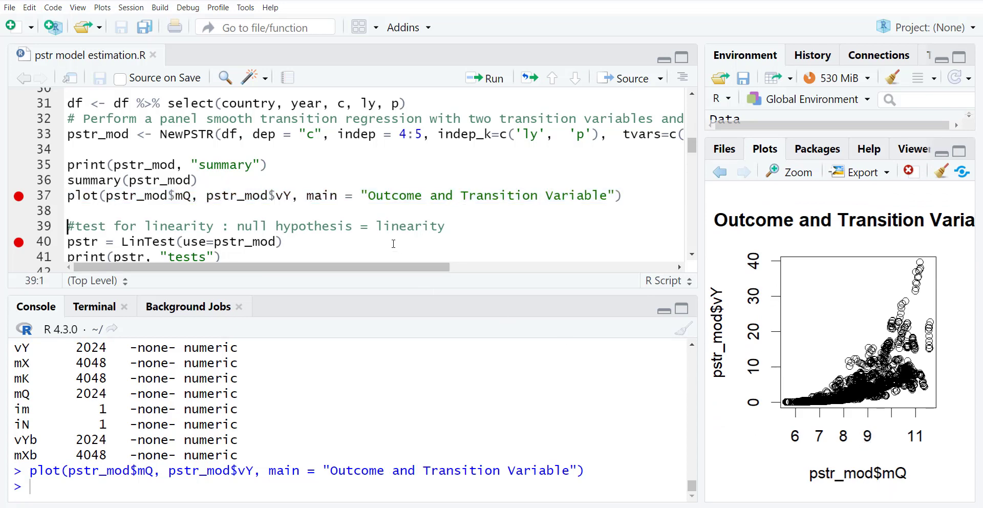
key(shift+Down)
key(shift+Down)
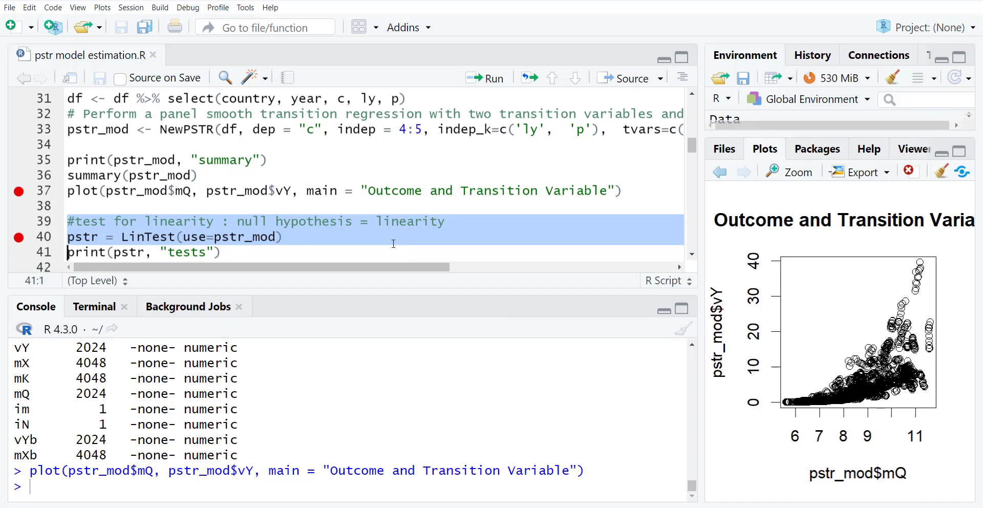
key(Down)
key(Up)
key(Up)
key(shift+Down)
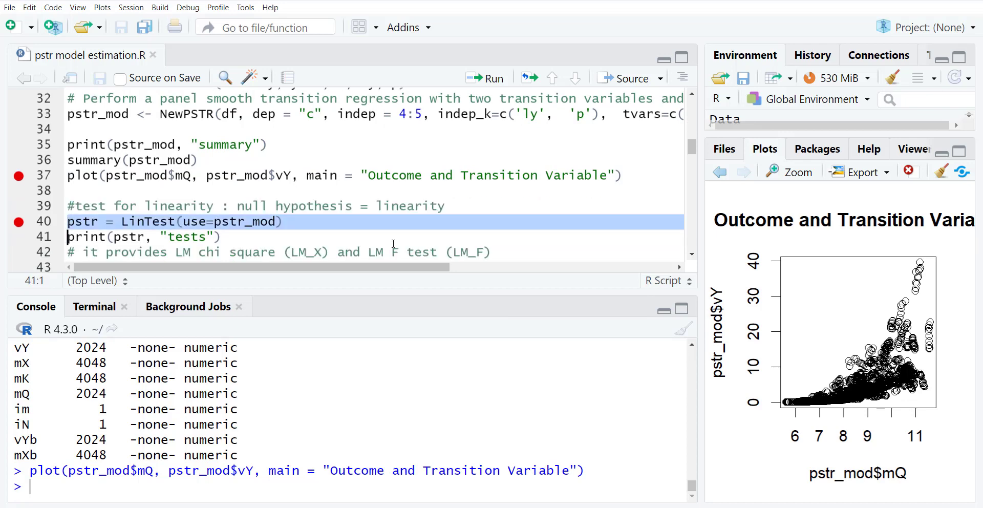
key(shift+Down)
key(ctrl+Return)
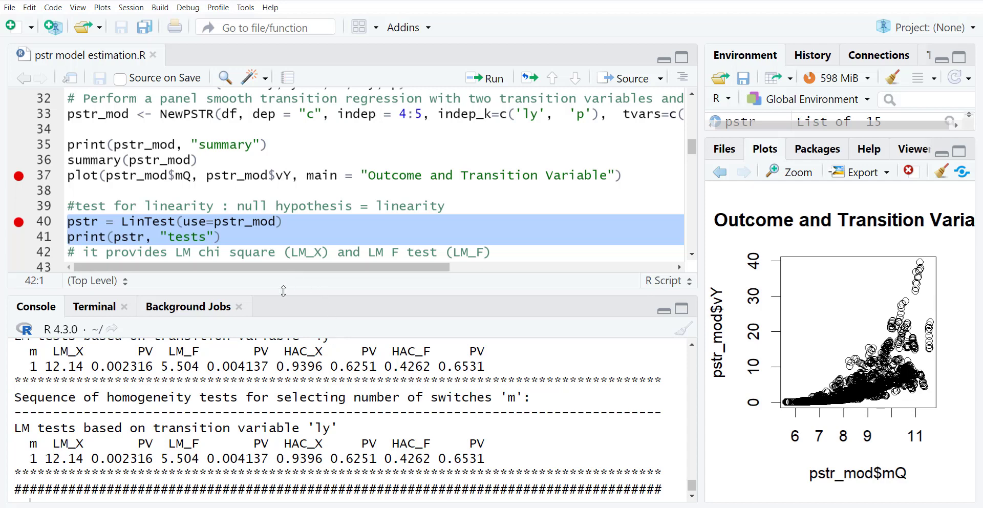
Review the script's notes on the LM and HAC tests and load the snowfall library for the bootstrap test.
scroll(319, 250, down, 2)
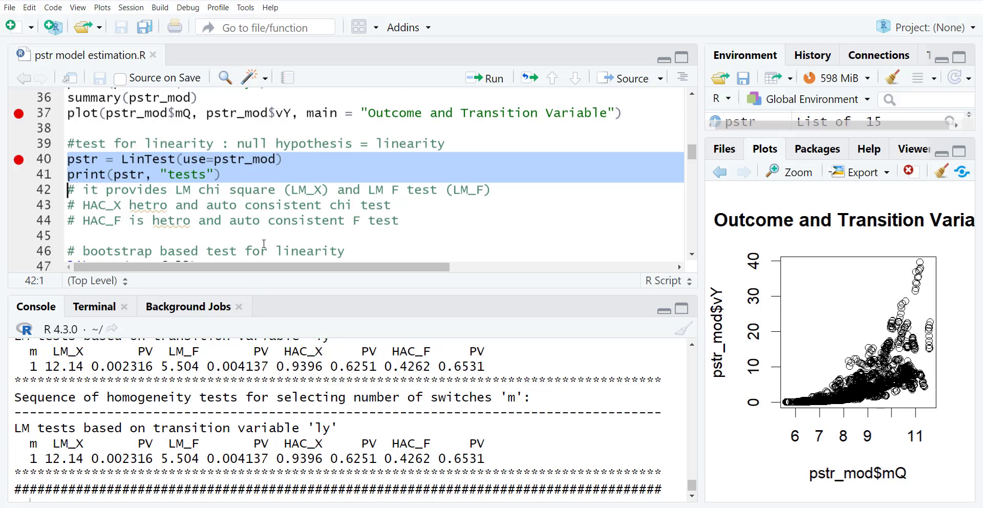
scroll(272, 222, down, 1)
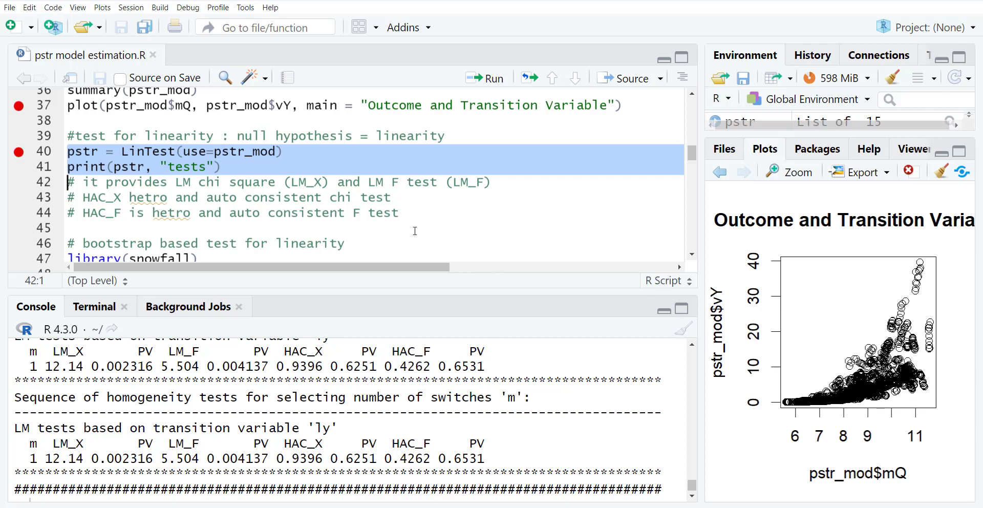
scroll(414, 231, down, 1)
click(366, 214)
key(Down)
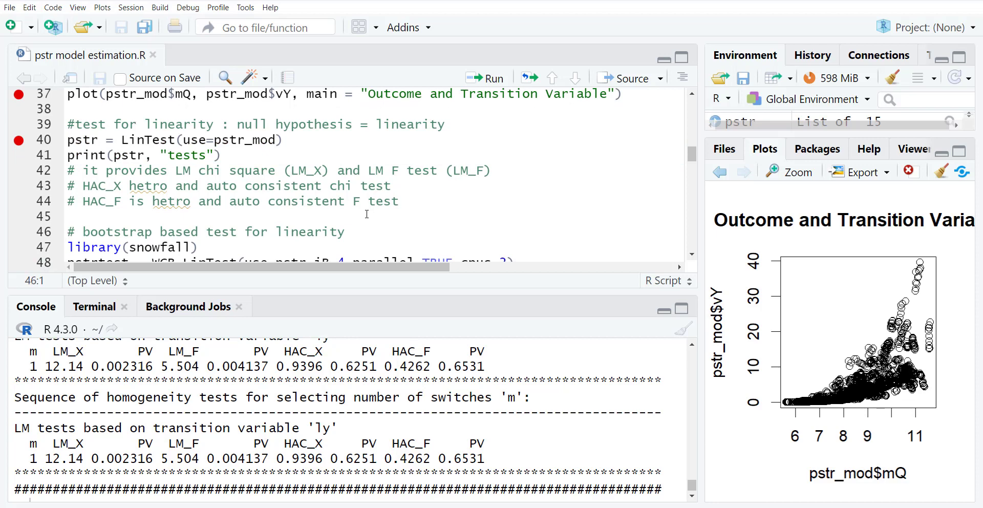
key(shift+Down)
key(shift+Down)
key(Right)
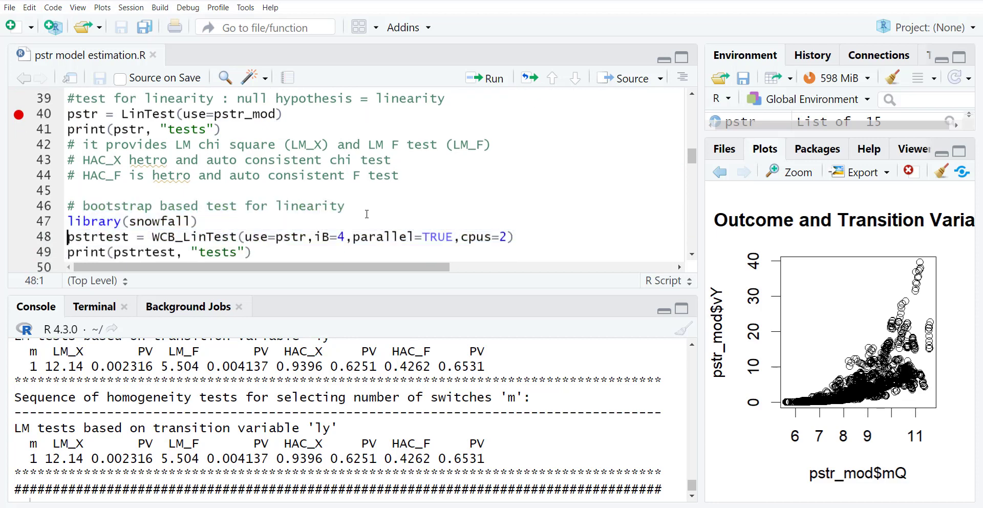
key(Up)
key(ctrl+Return)
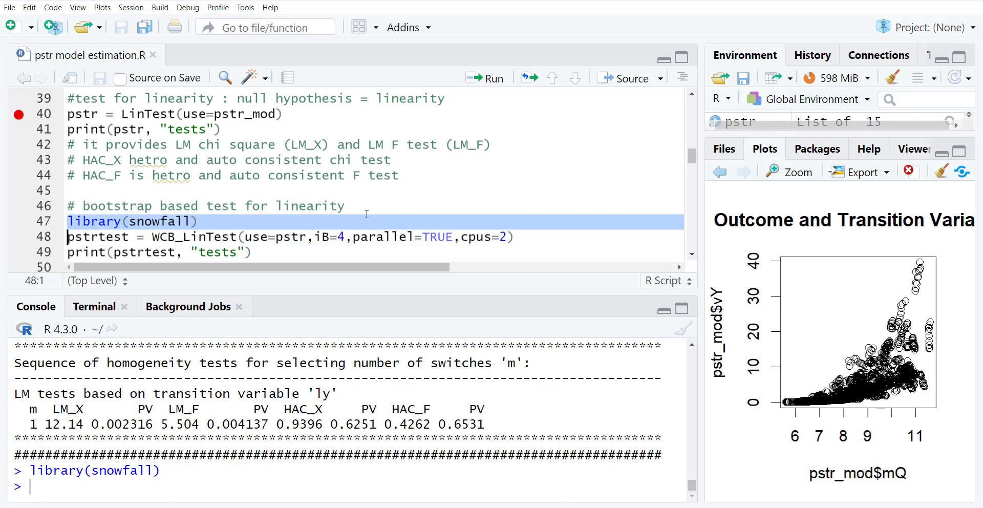
Run the WCB_LinTest bootstrap on pstr with iB=4, parallel=TRUE and cpus=2 as pstrtest, and print its "tests" results.
key(Right)
key(shift+Down)
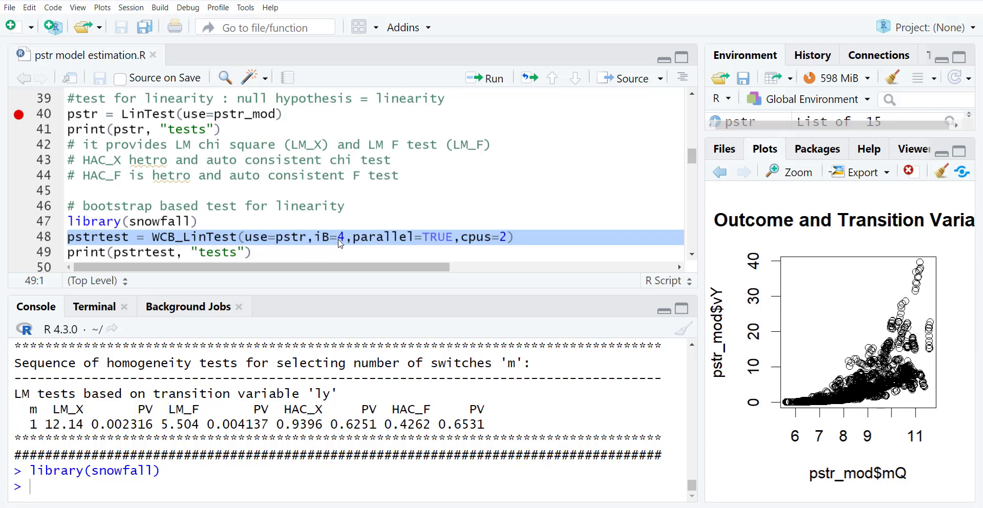
key(ctrl+Return)
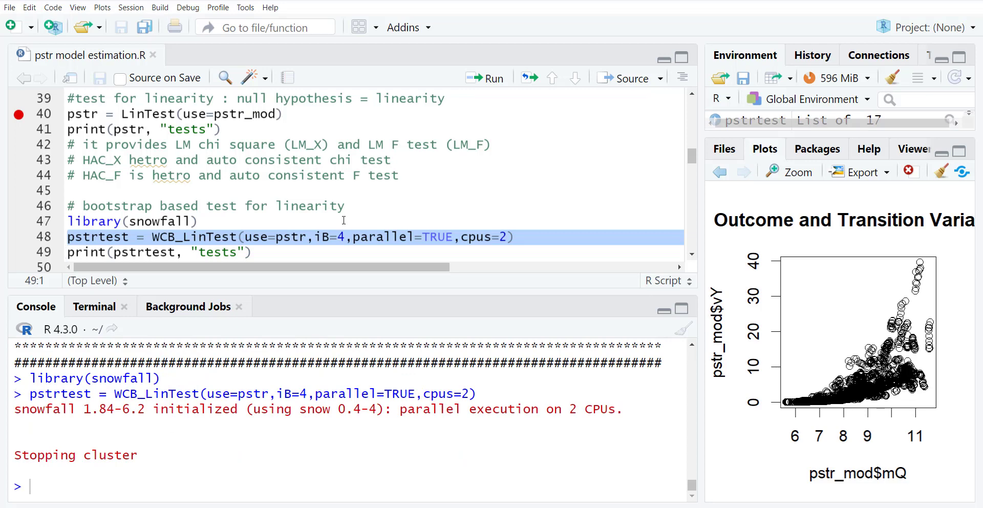
click(46, 251)
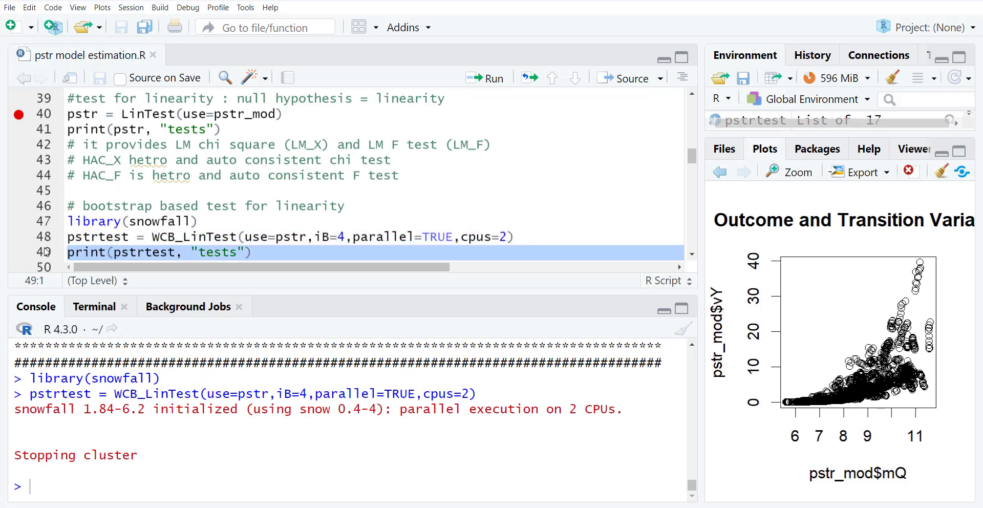
key(ctrl+Return)
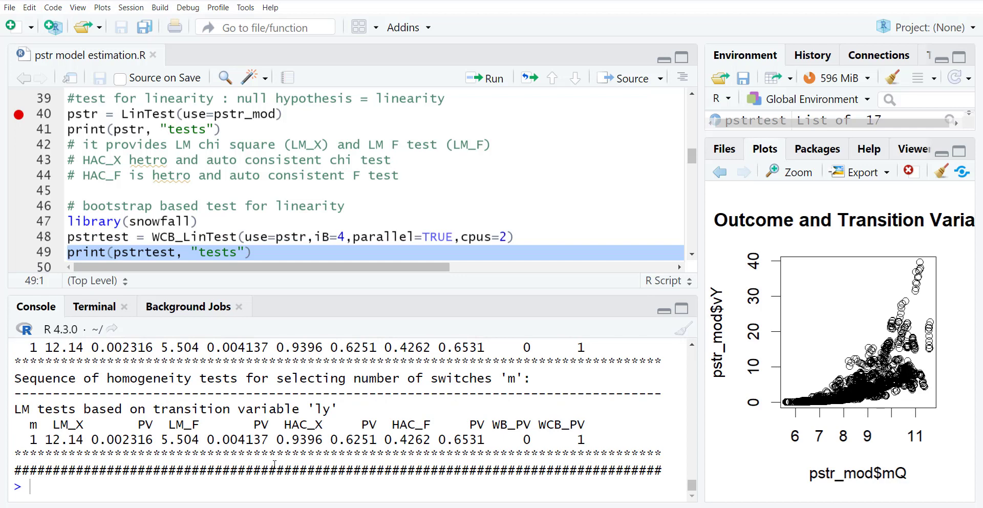
Examine the WB_PV and WCB_PV bootstrap p-values against the script notes and the earlier LM and HAC test output.
scroll(286, 225, down, 3)
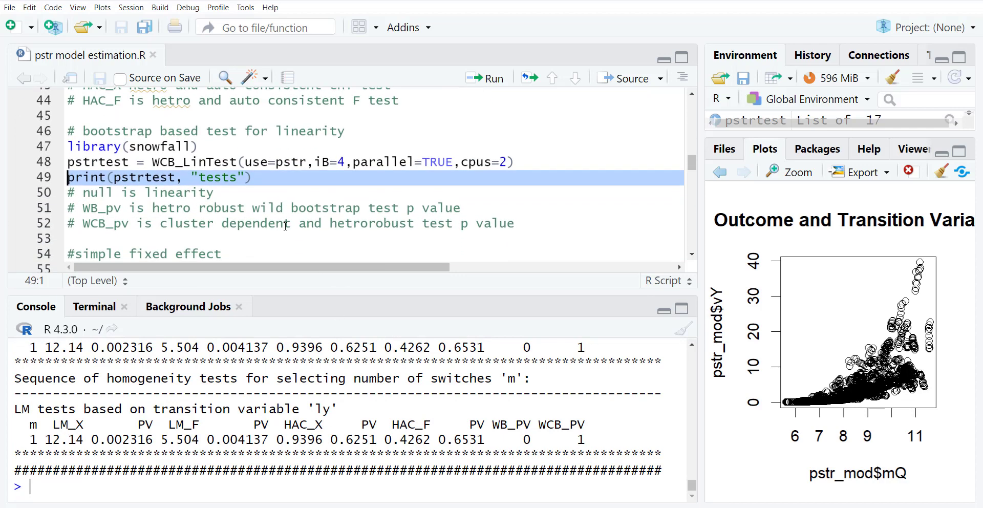
scroll(404, 395, up, 1)
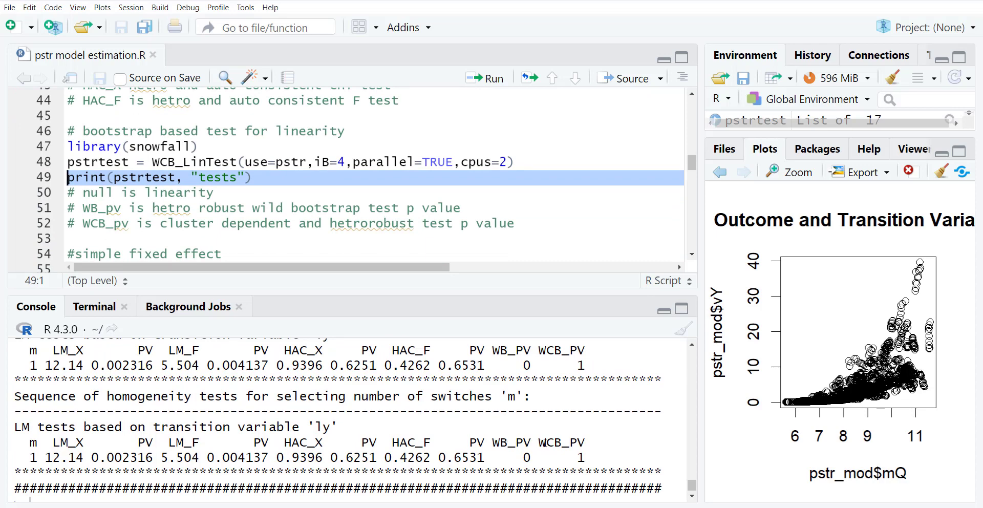
scroll(310, 399, up, 3)
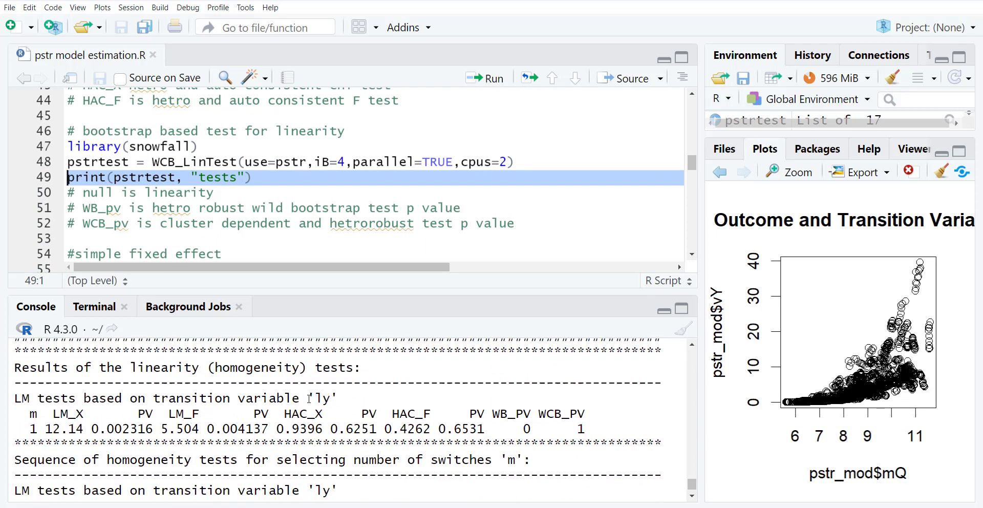
scroll(309, 399, down, 1)
scroll(307, 399, up, 1)
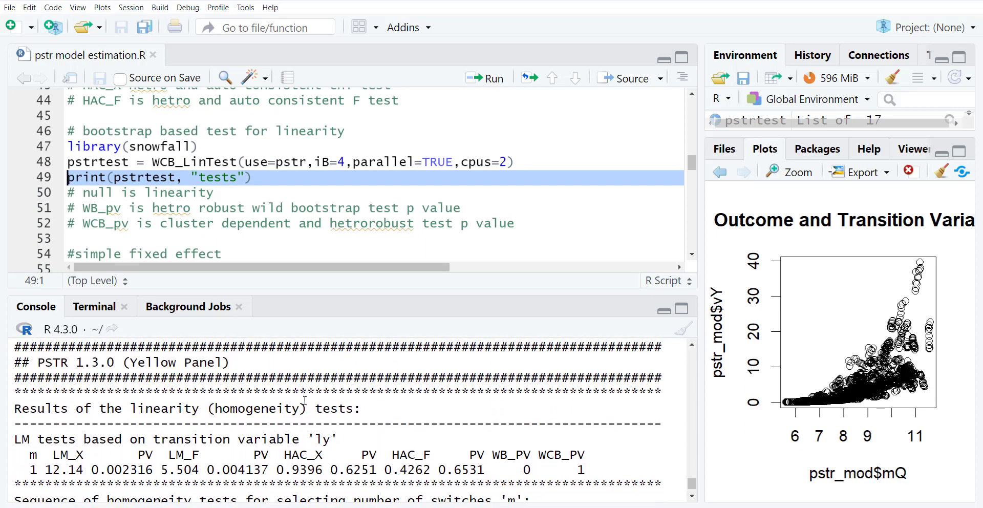
scroll(200, 424, up, 5)
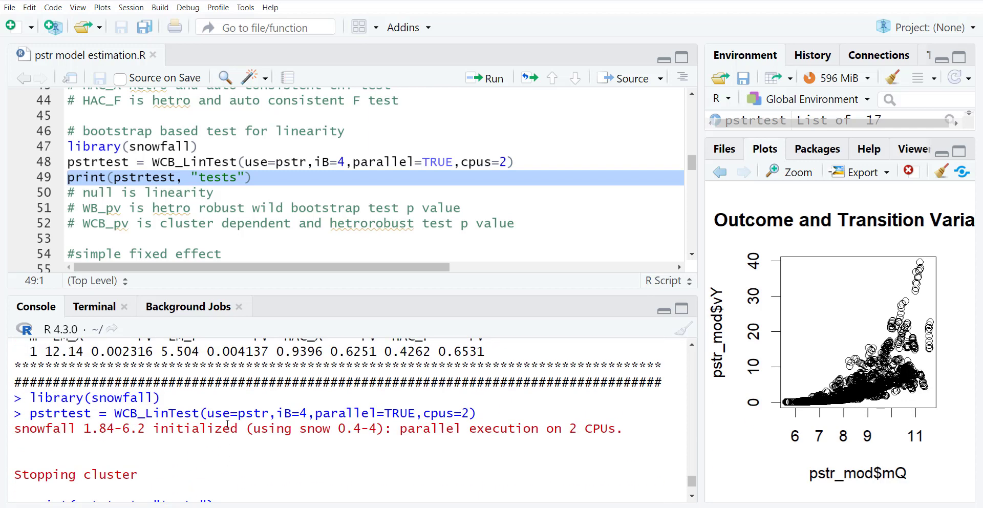
scroll(227, 424, up, 1)
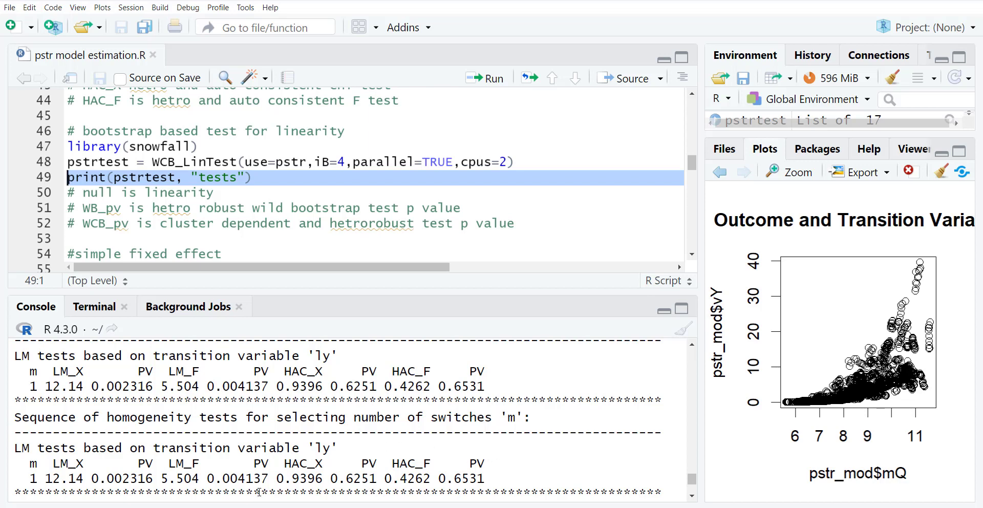
scroll(491, 468, down, 5)
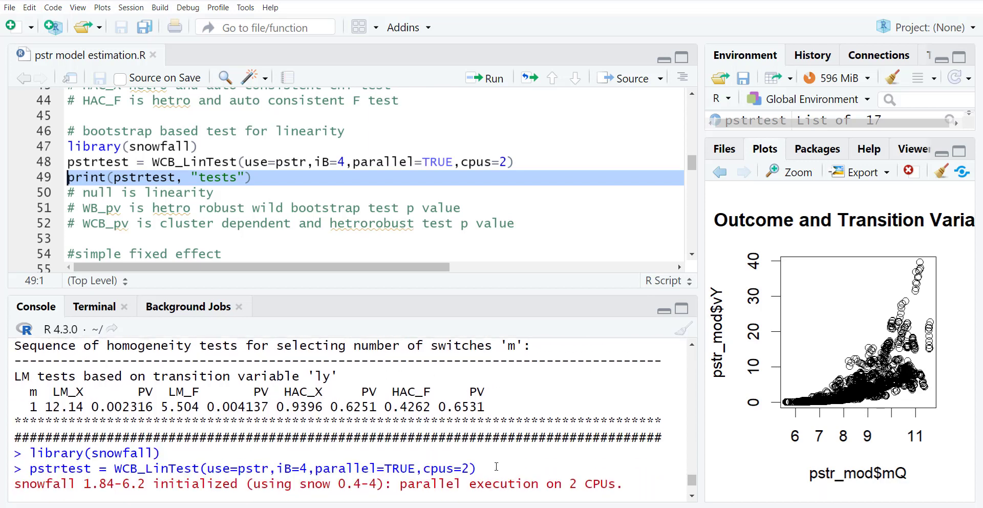
Examine the bootstrap linearity test output, including the WB_PV result and the homogeneity sequence for the number of switches m.
scroll(499, 468, down, 1)
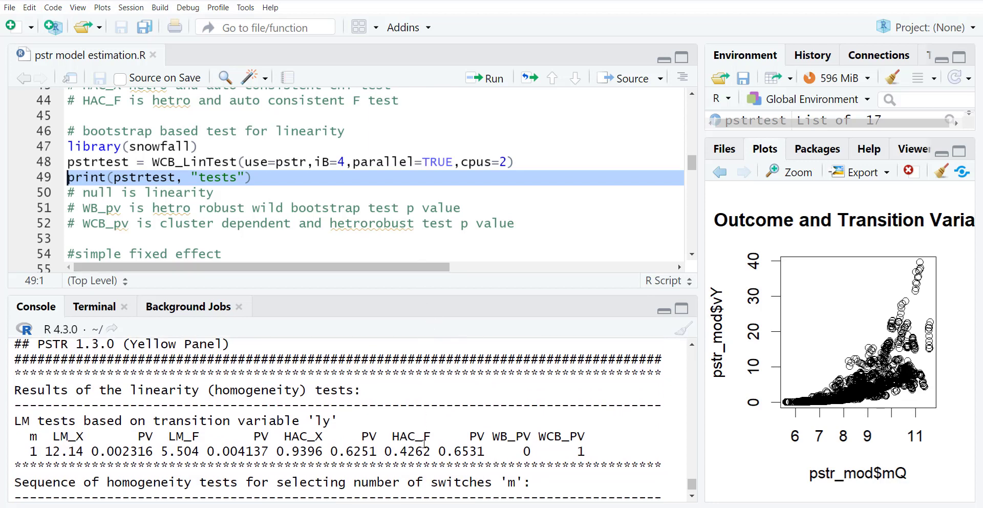
scroll(424, 455, down, 2)
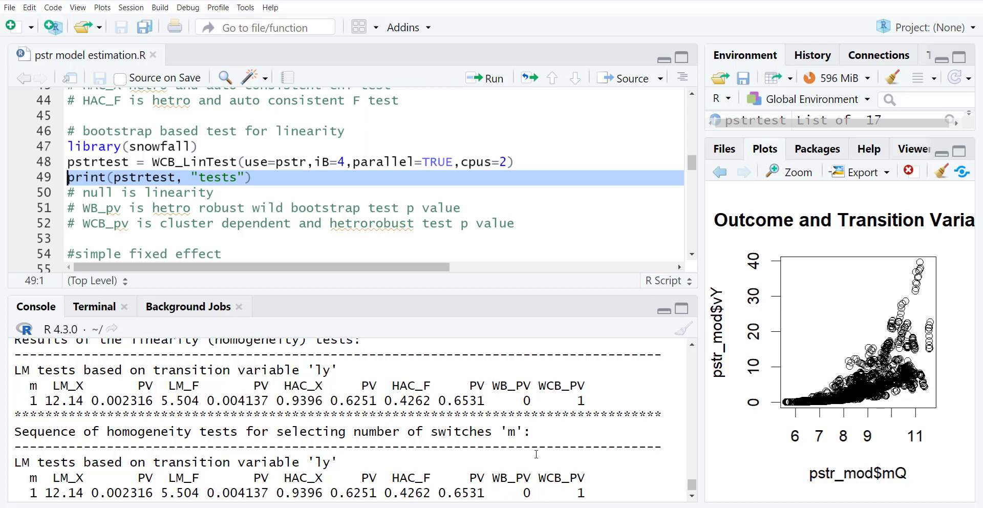
scroll(537, 453, down, 1)
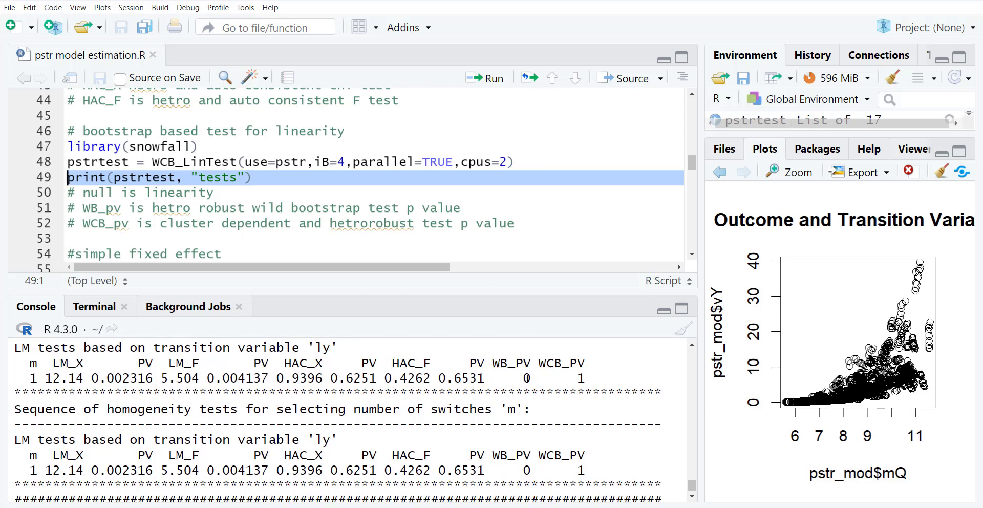
drag(532, 379, 506, 379)
scroll(410, 412, down, 1)
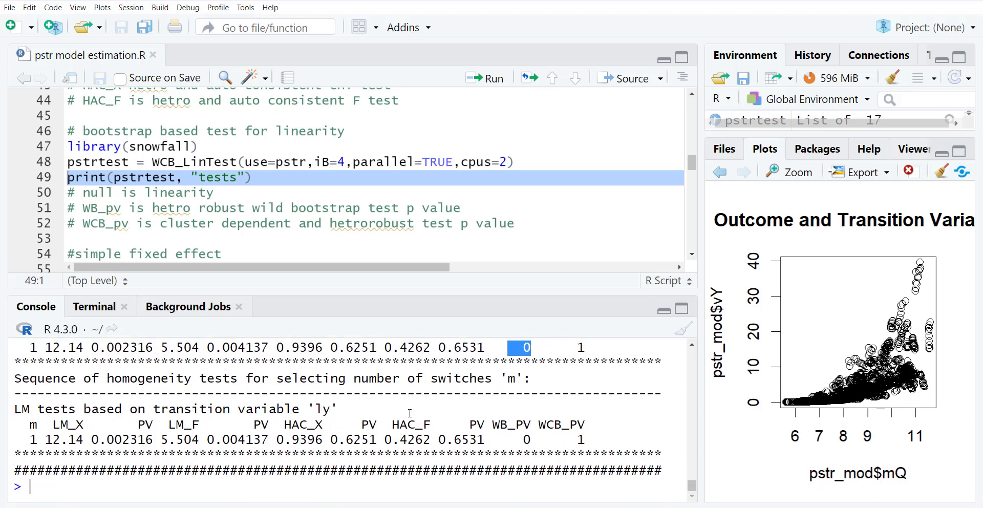
scroll(409, 413, up, 2)
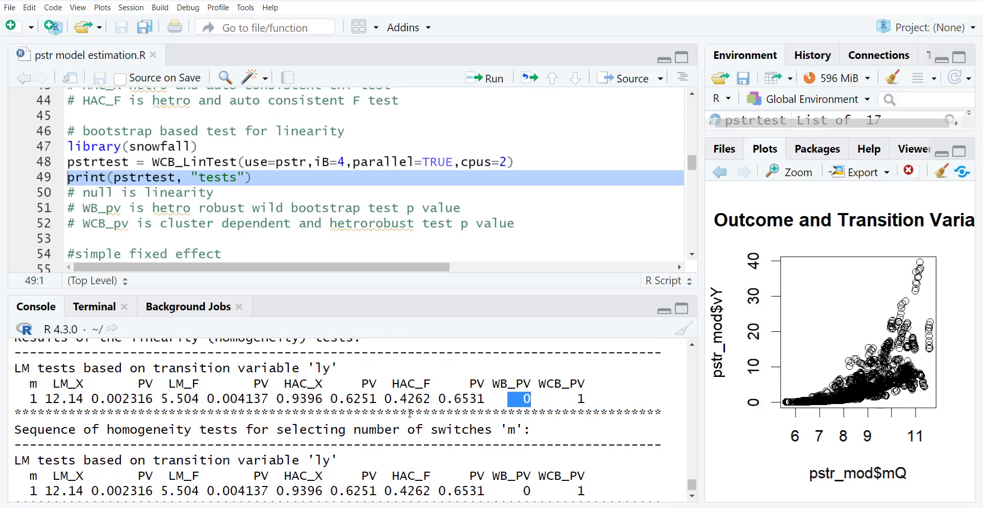
scroll(410, 413, down, 1)
scroll(410, 413, up, 1)
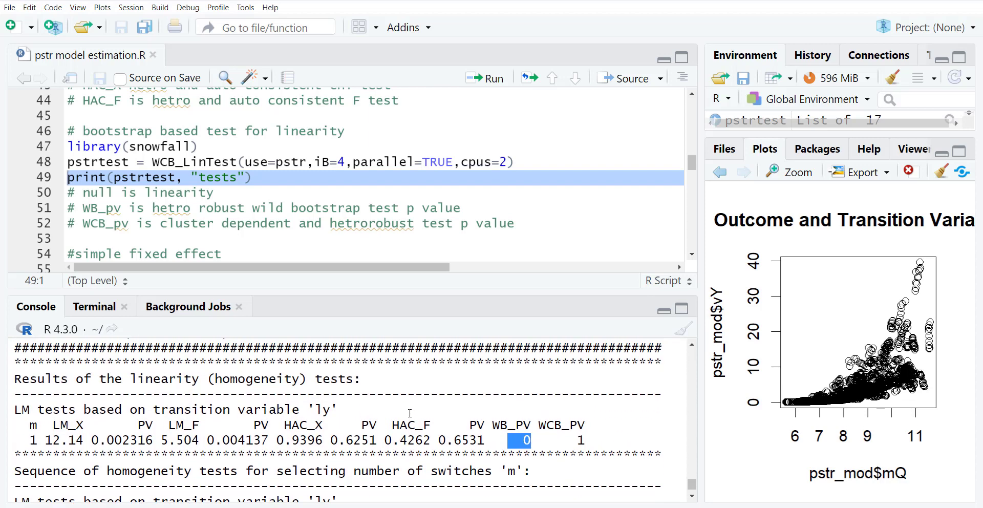
scroll(399, 368, down, 3)
scroll(288, 227, down, 3)
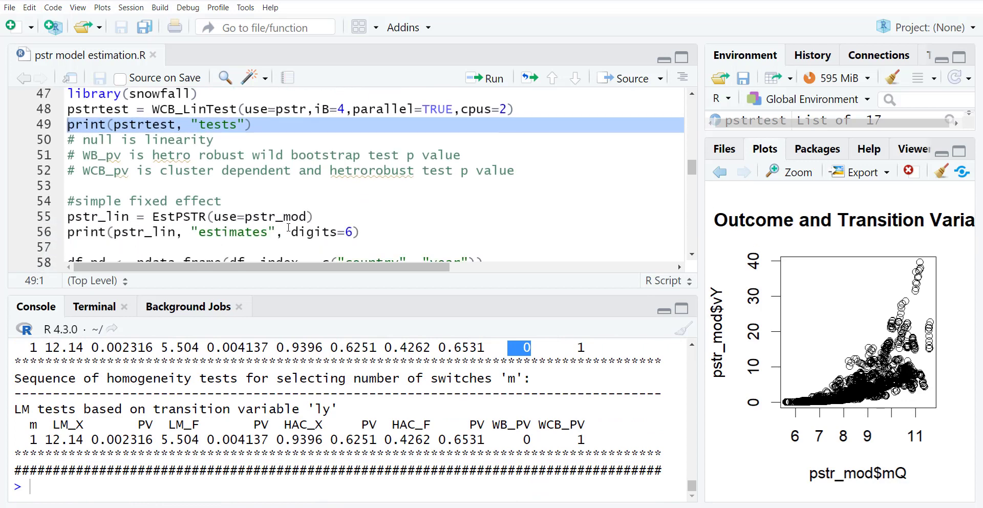
Estimate the simple fixed effect model pstr_lin with EstPSTR on pstr_mod and print its "estimates" with digits=6.
click(261, 215)
key(Home)
key(ctrl+Return)
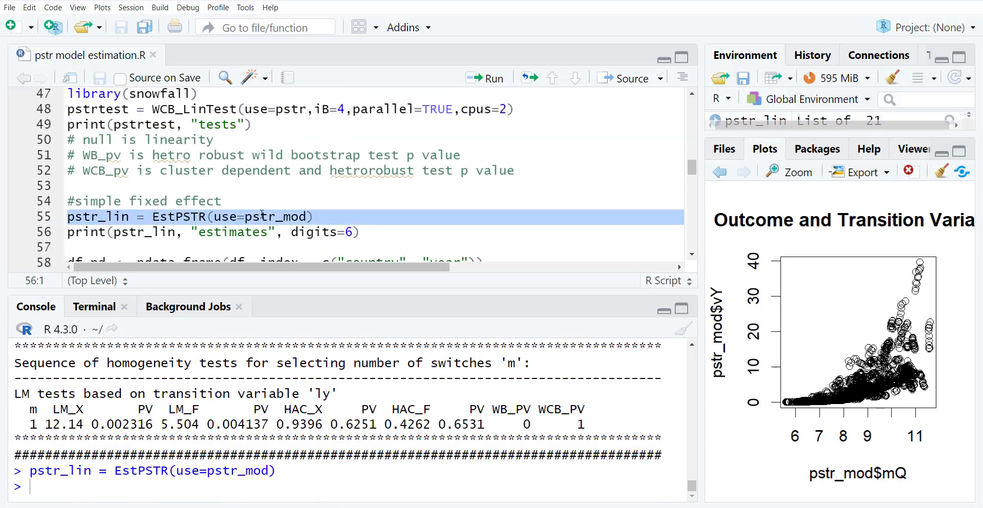
key(ctrl+Return)
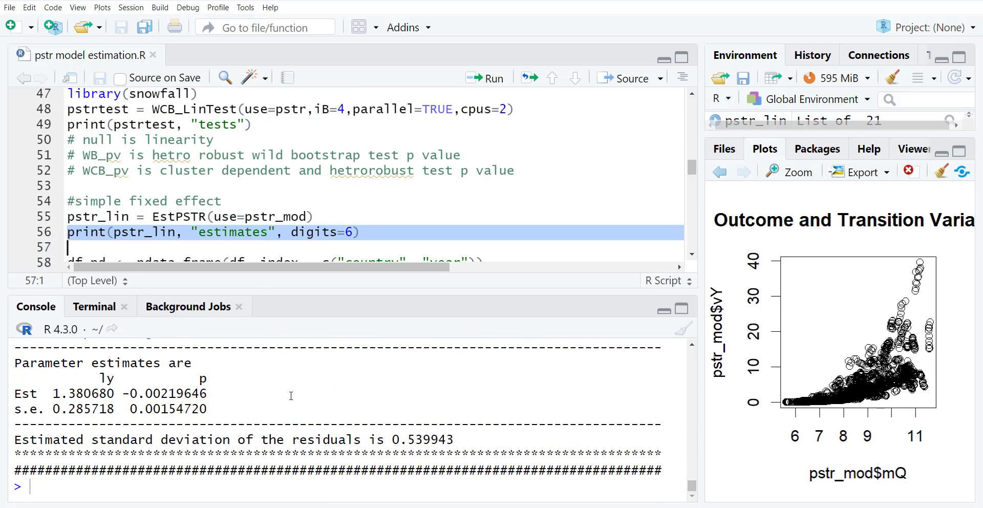
Run the script's block that builds df.pd indexed by country and year, fits plm(c ~ ly + p), and summarizes fit.
key(Down)
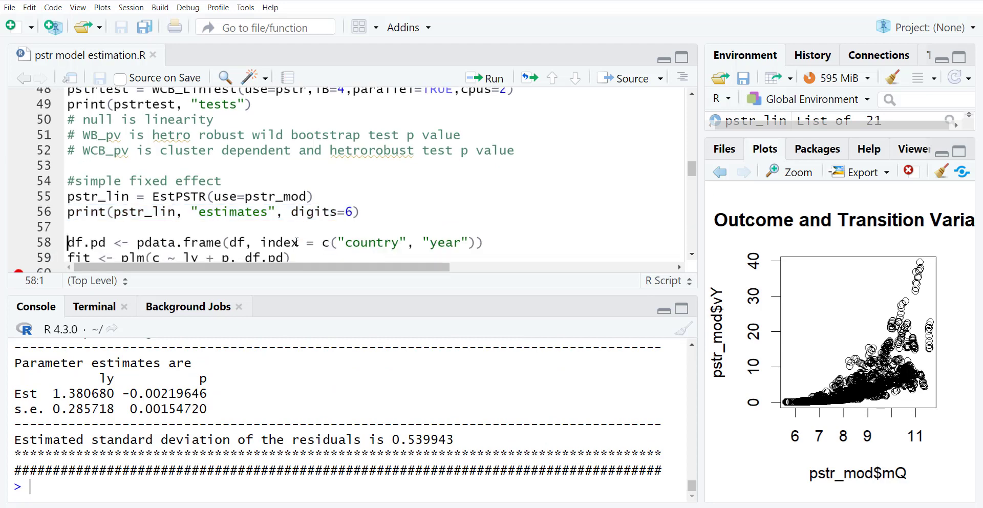
key(shift+Down)
key(shift+Down)
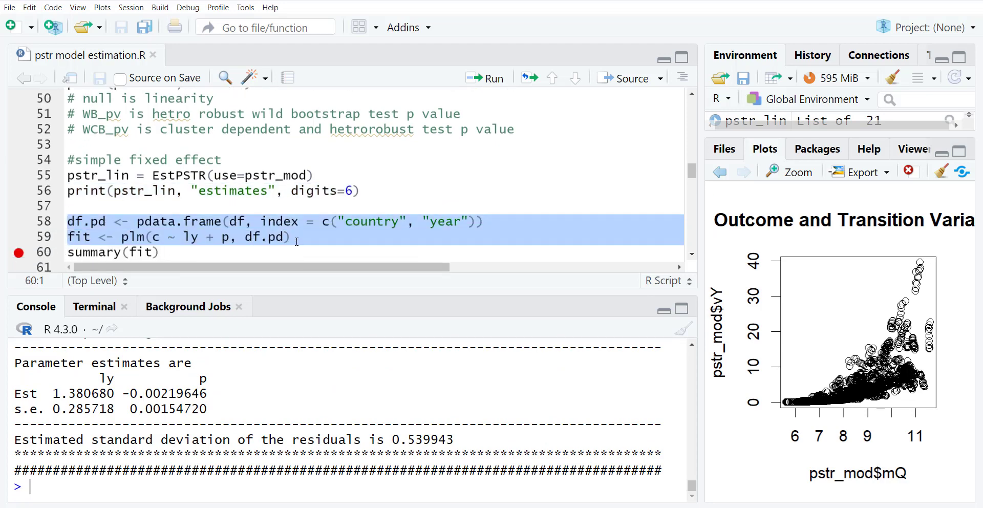
key(shift+Down)
key(ctrl+Return)
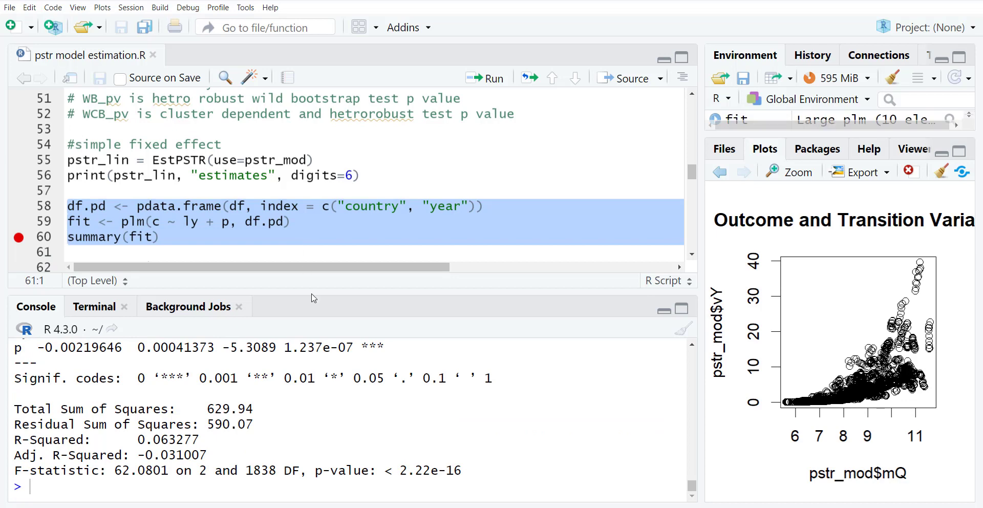
Compare the plm coefficients and standard errors for ly and p with the fixed effect estimates from pstr_lin.
scroll(284, 417, up, 3)
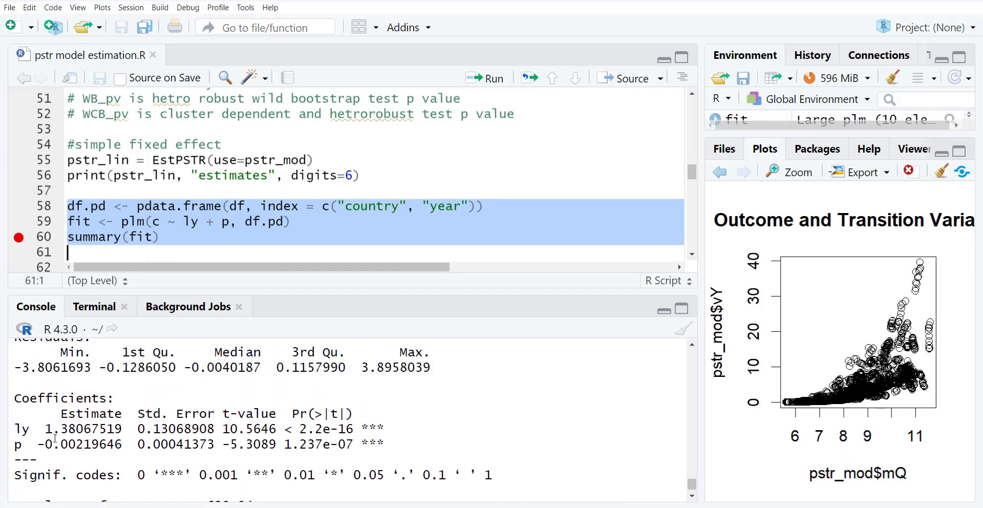
scroll(102, 428, up, 8)
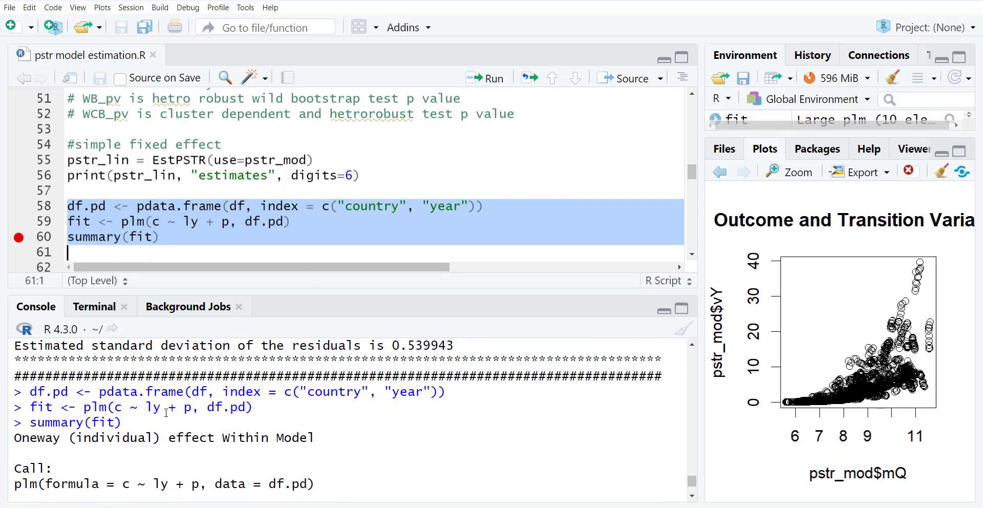
scroll(165, 411, up, 1)
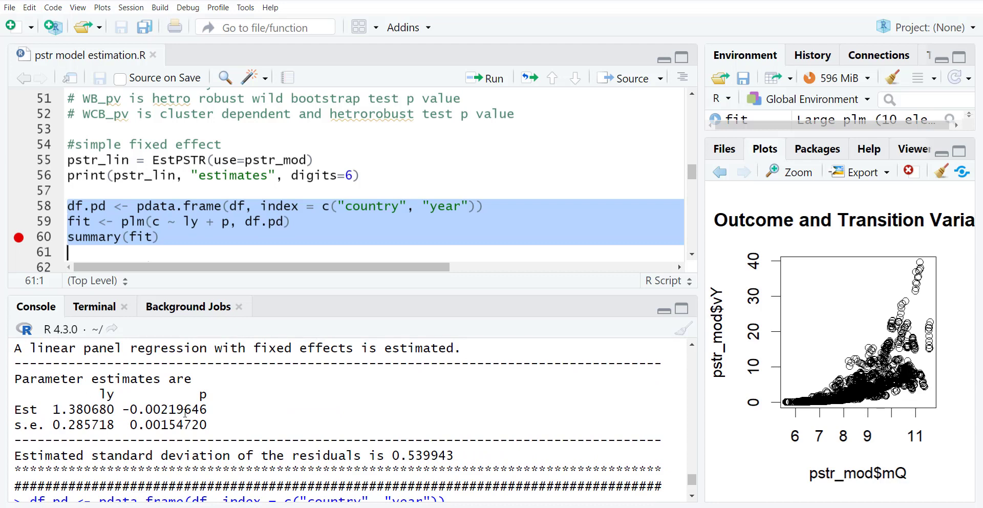
scroll(179, 414, down, 5)
scroll(191, 413, down, 5)
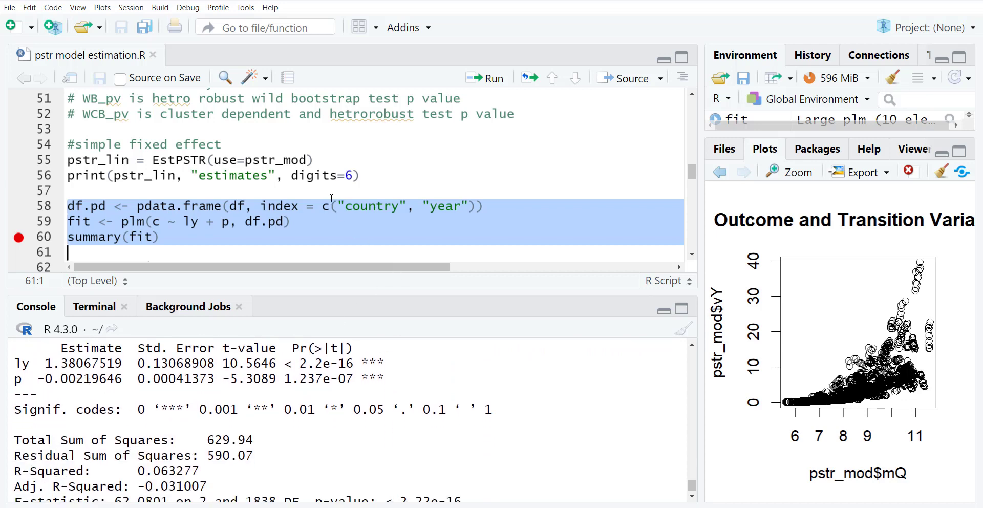
scroll(332, 199, up, 1)
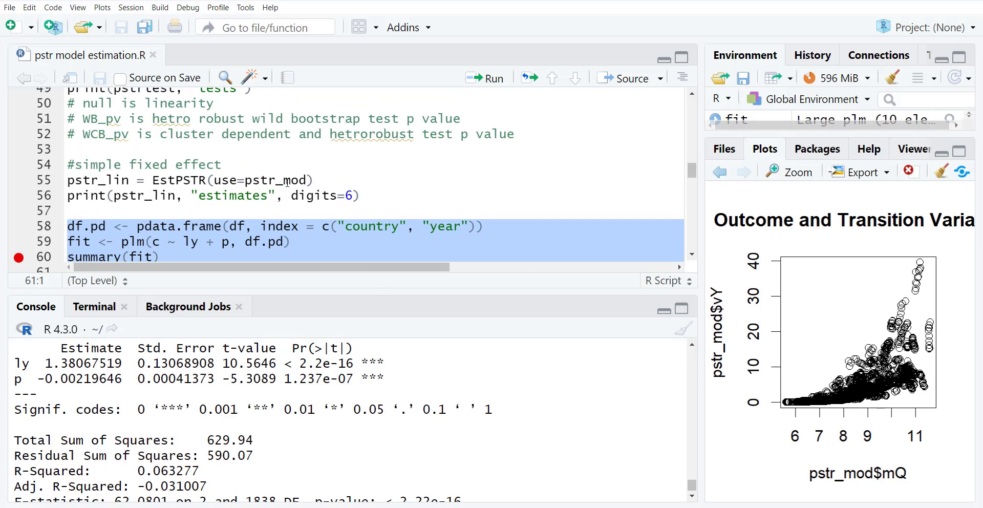
scroll(429, 210, down, 1)
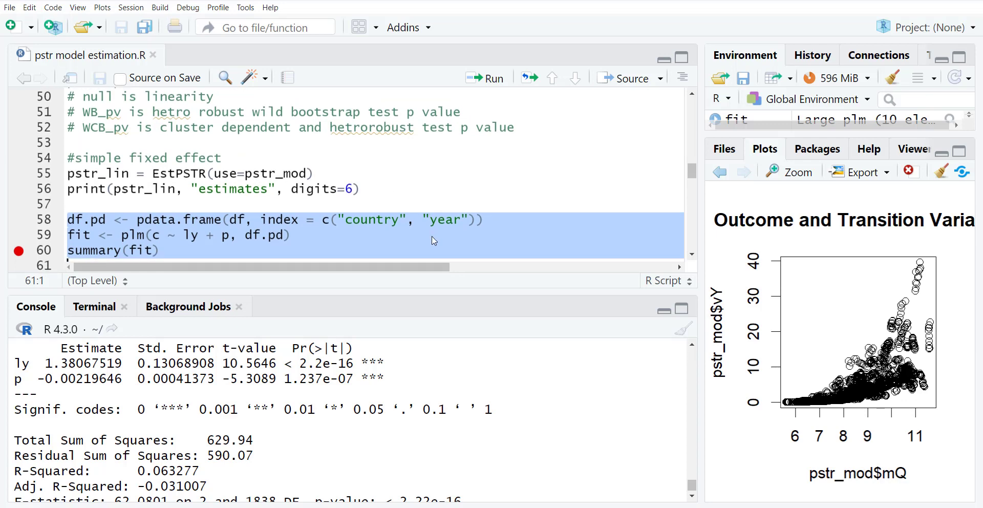
Run the script's summary of df$ly to get the range of the transition variable.
scroll(434, 241, down, 5)
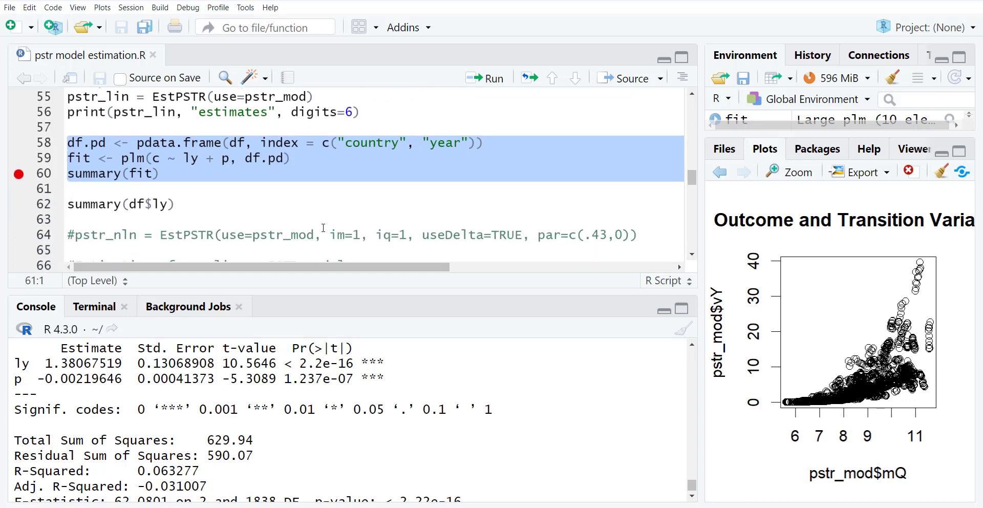
scroll(307, 230, down, 2)
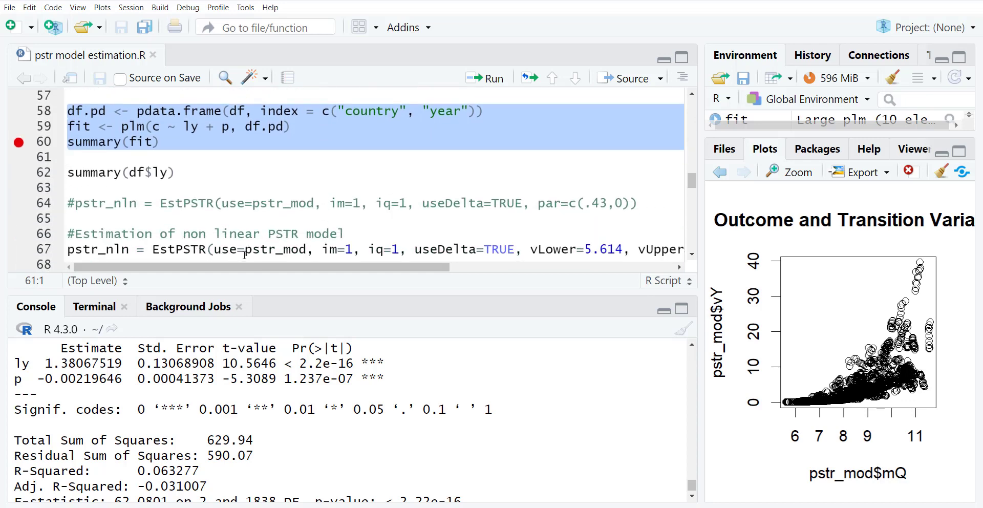
key(Down)
key(ctrl+Return)
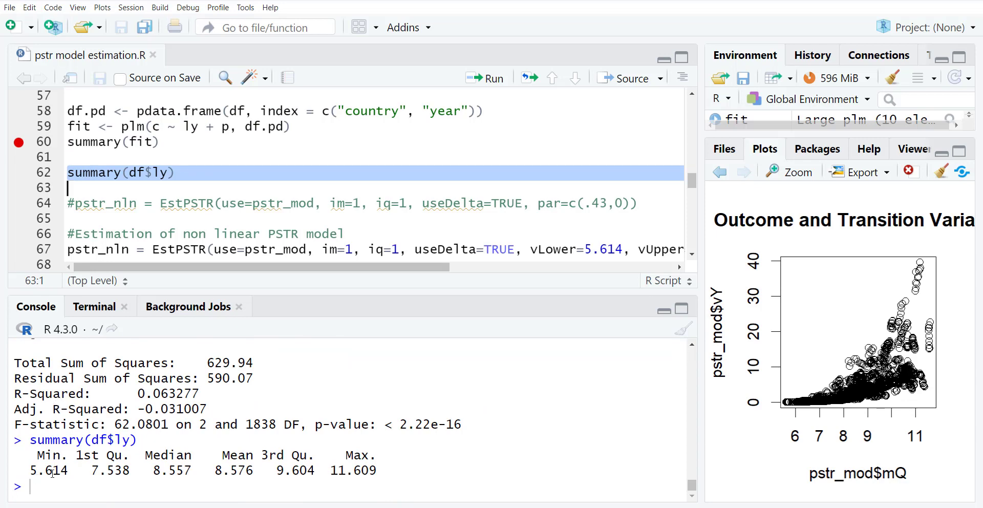
Enlarge the script editor in width and height to show more of the nonlinear EstPSTR estimation code.
scroll(448, 222, down, 1)
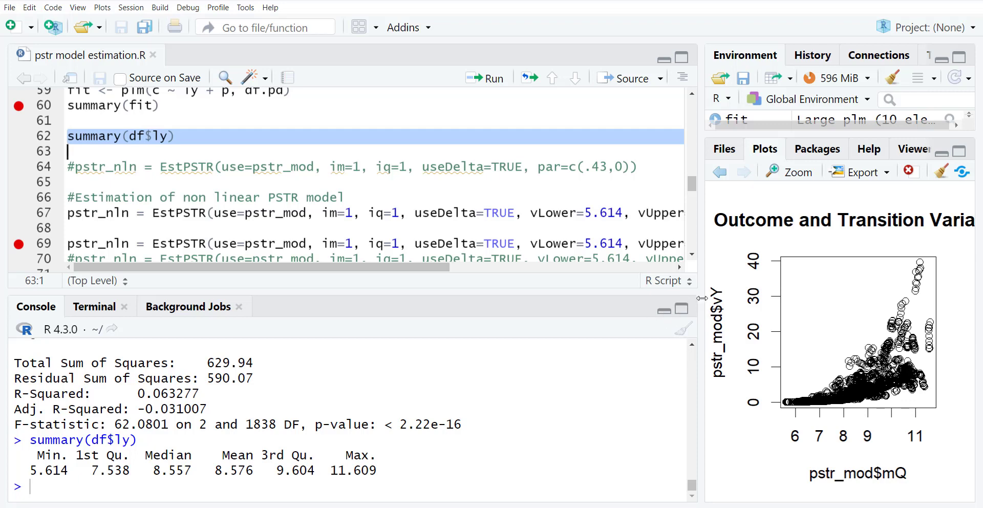
drag(701, 297, 804, 287)
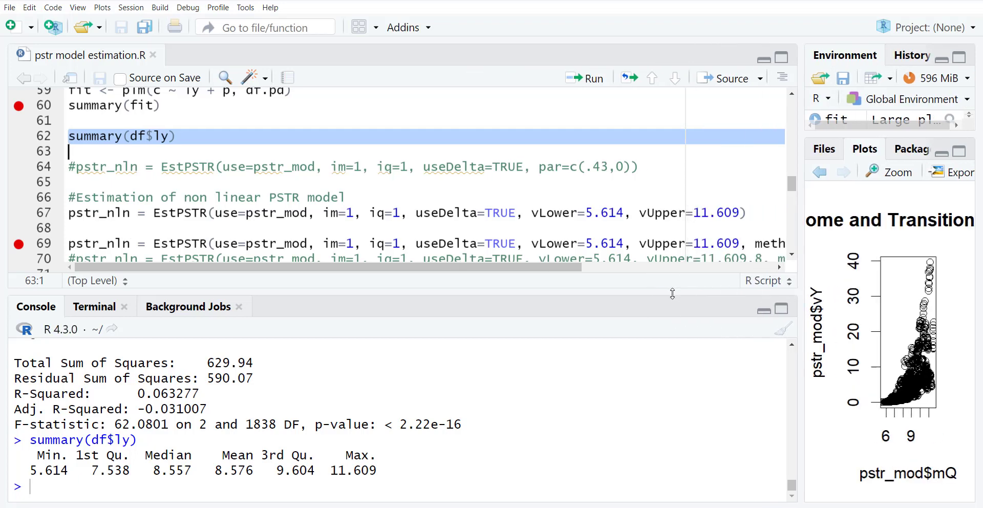
drag(672, 290, 664, 393)
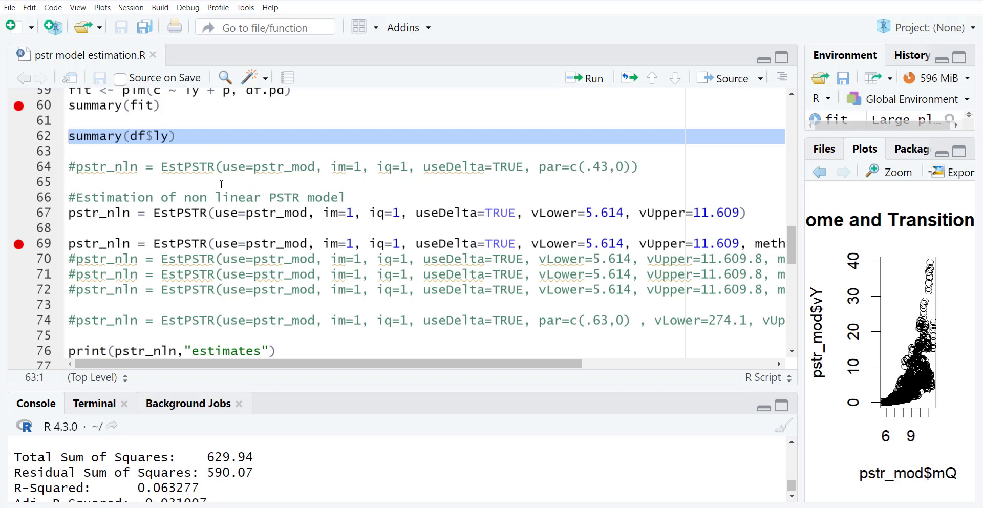
Review the script's earlier NewPSTR setup, linearity tests and fixed effect section leading up to the nonlinear model.
scroll(285, 209, up, 5)
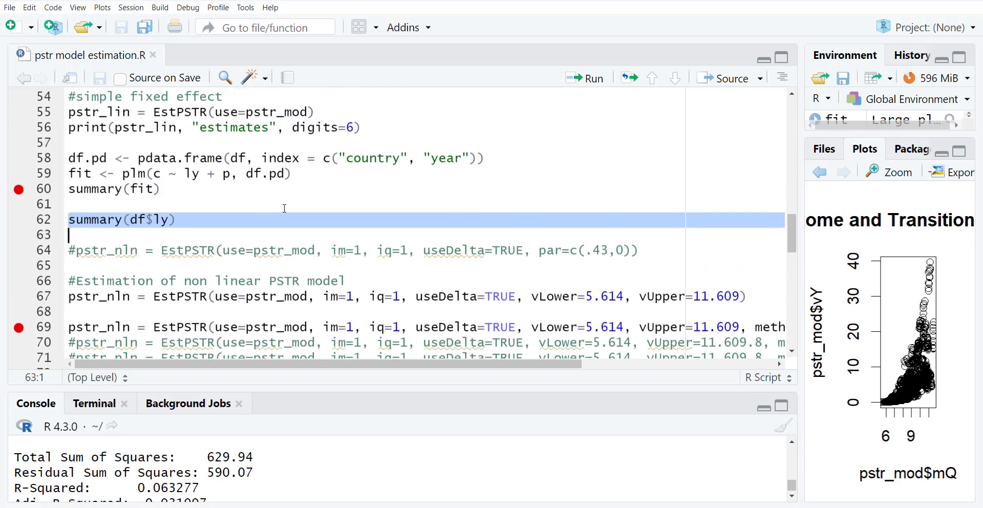
scroll(284, 209, up, 1)
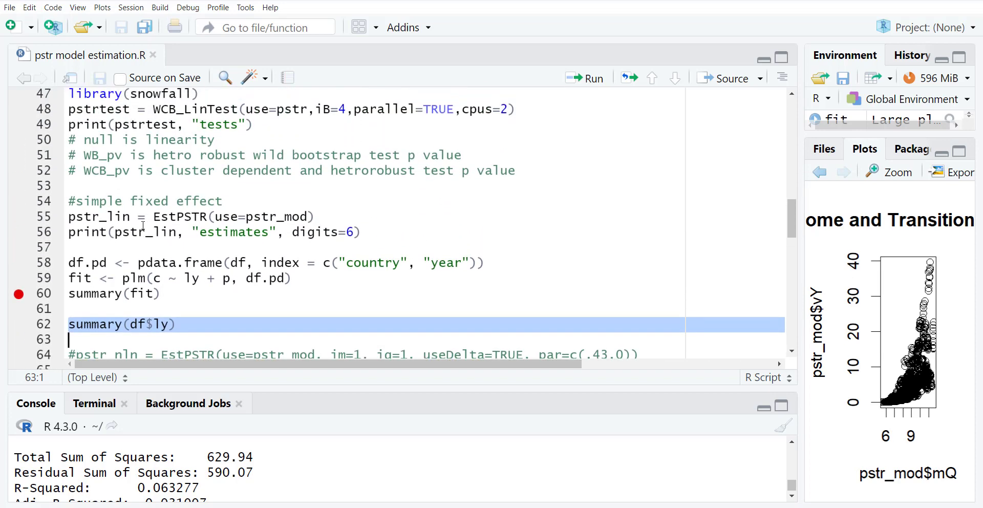
scroll(150, 208, up, 4)
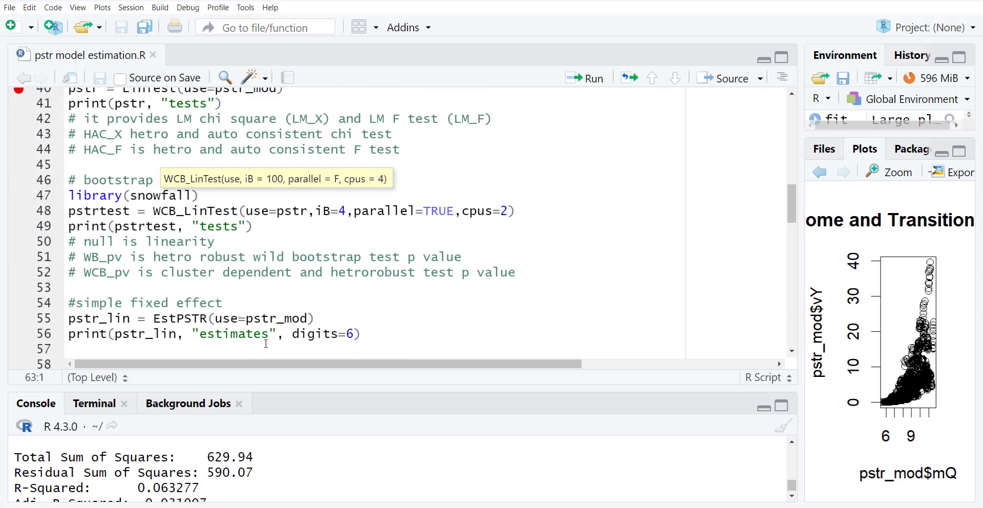
scroll(271, 322, up, 8)
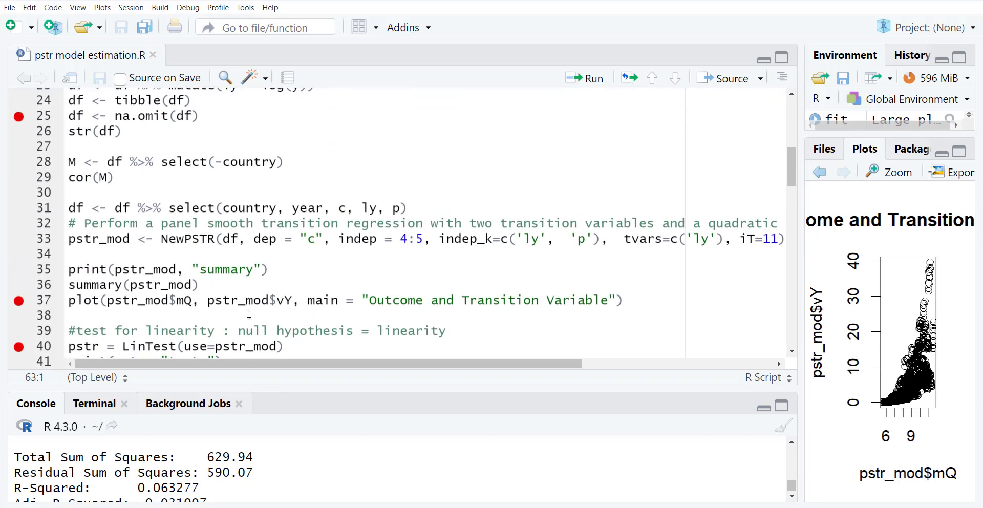
scroll(187, 249, up, 1)
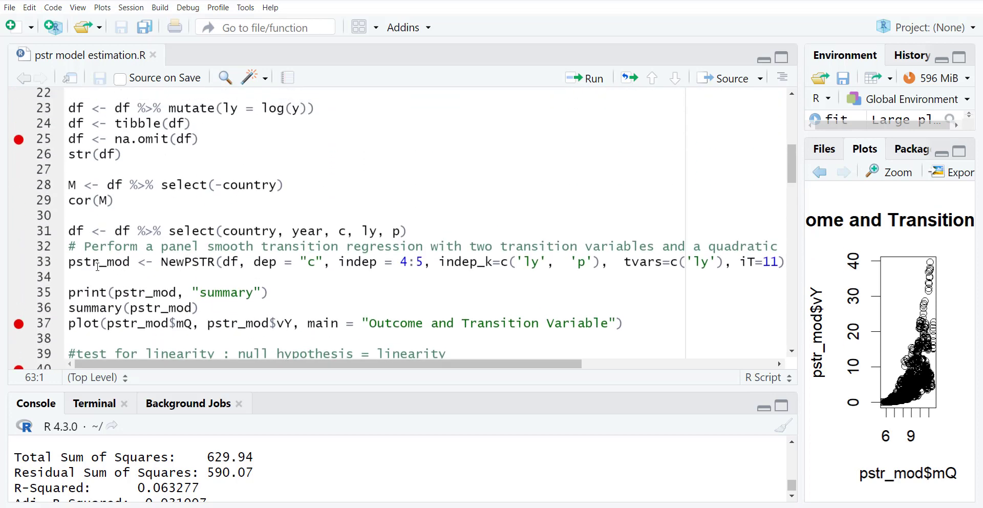
scroll(328, 281, down, 5)
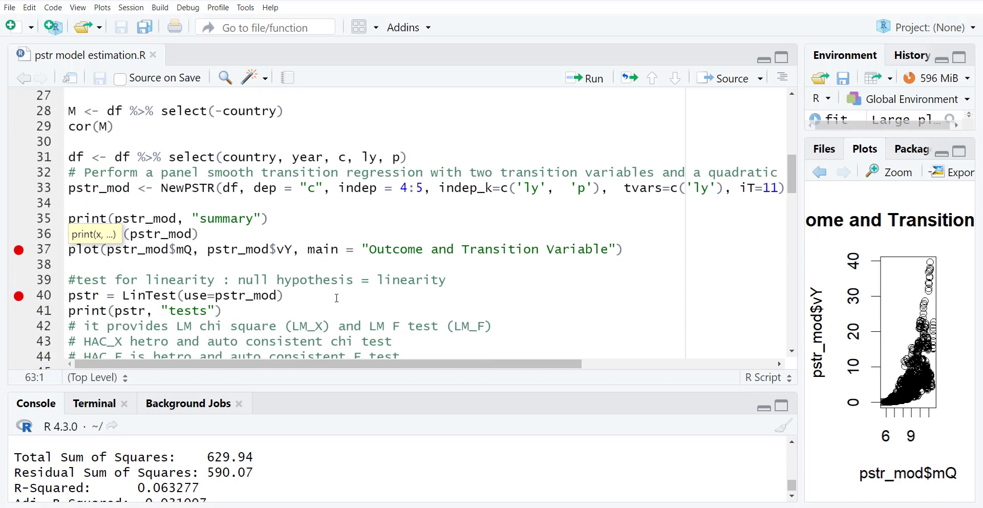
scroll(336, 298, down, 10)
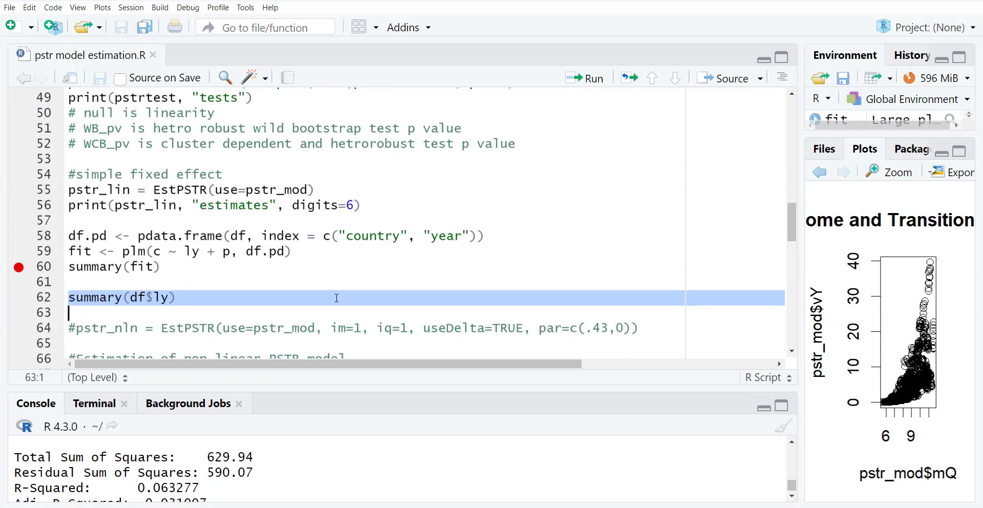
Check the optimization methods in the nonlinear EstPSTR calls and select the pstr_nln line that uses method='CG'.
scroll(337, 298, down, 2)
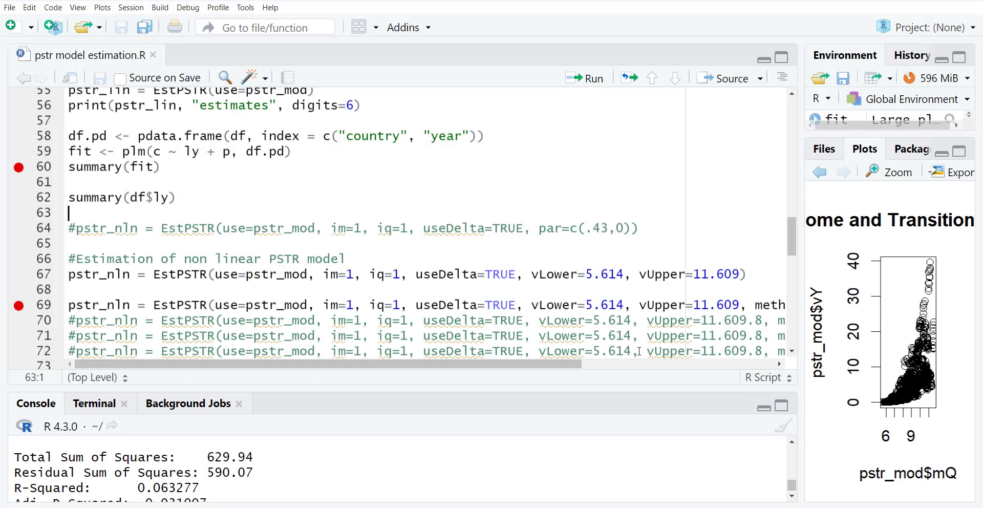
drag(563, 364, 665, 373)
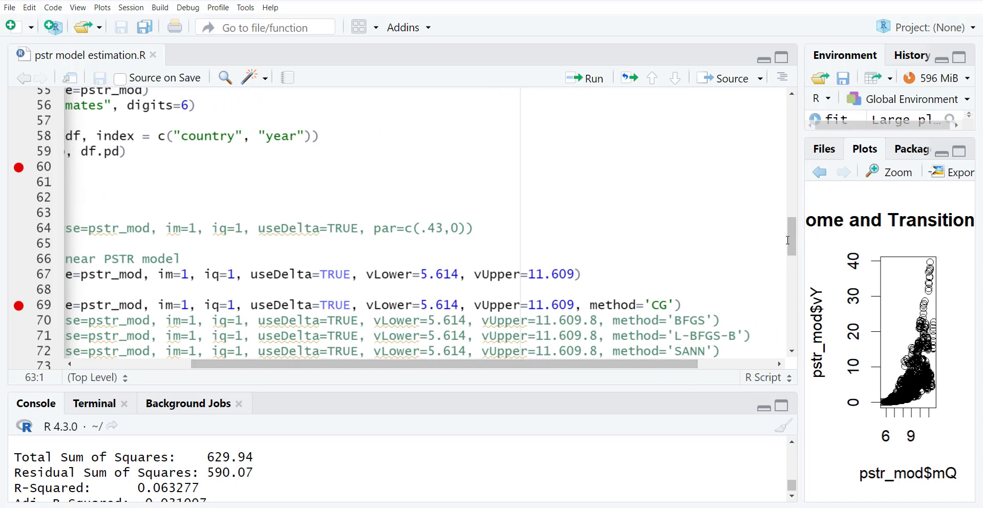
drag(787, 238, 791, 258)
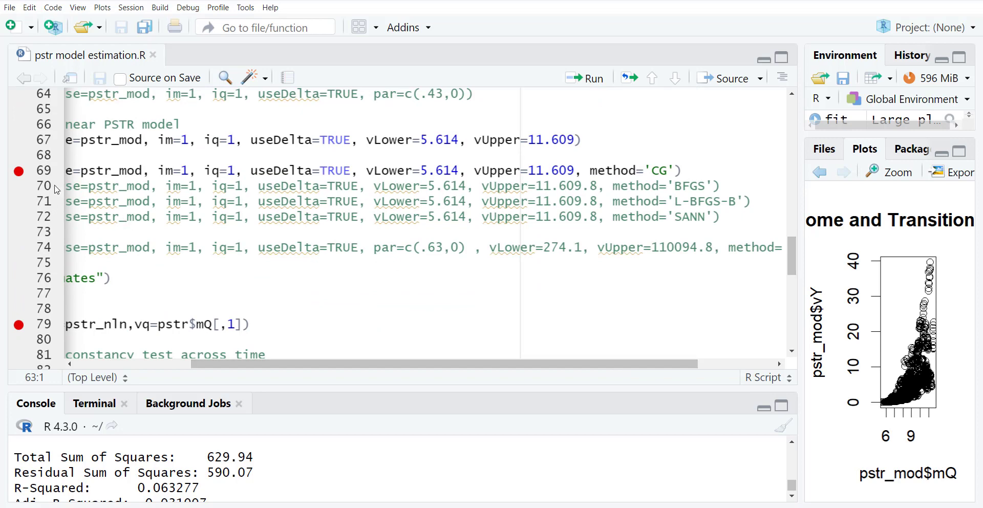
click(45, 170)
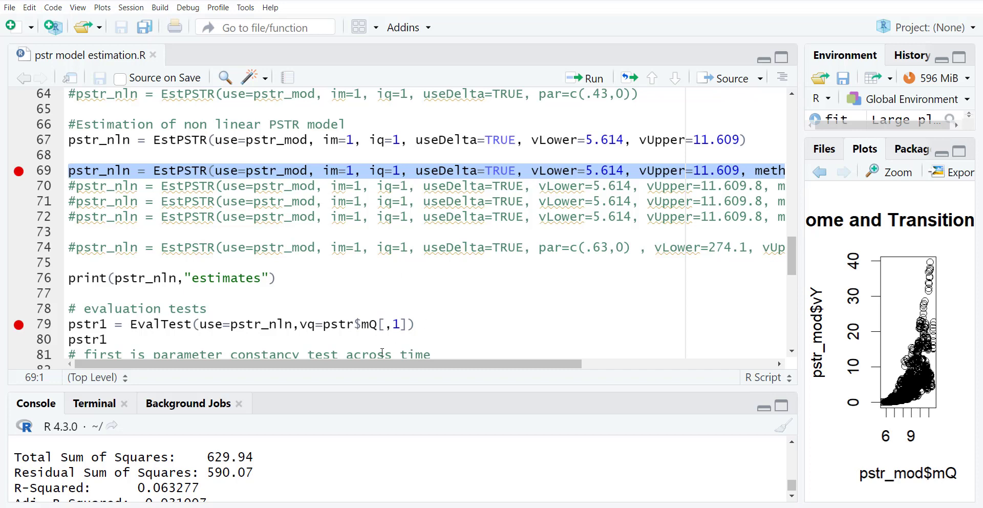
Run the nonlinear pstr_nln EstPSTR line with method='CG' and resize the panes to enlarge the console and plot area.
key(ctrl+Return)
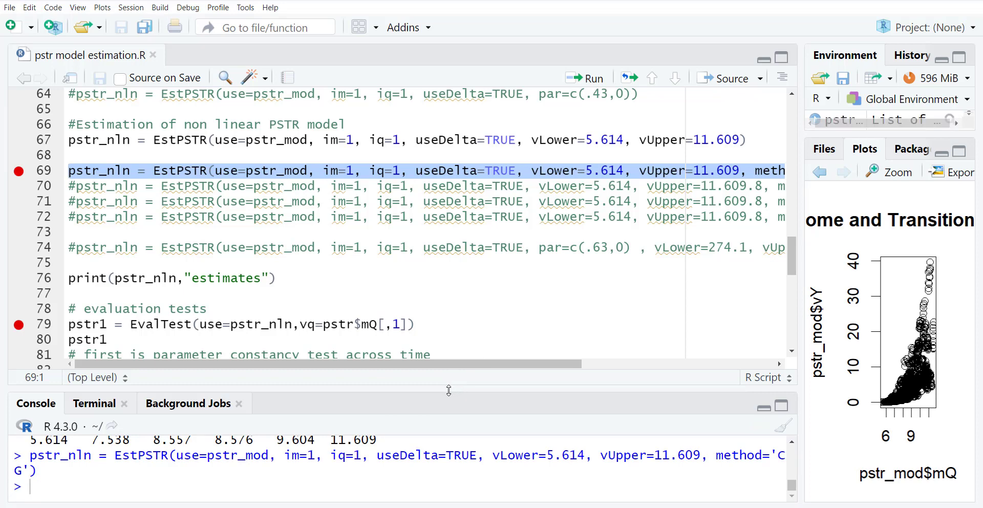
drag(448, 389, 499, 316)
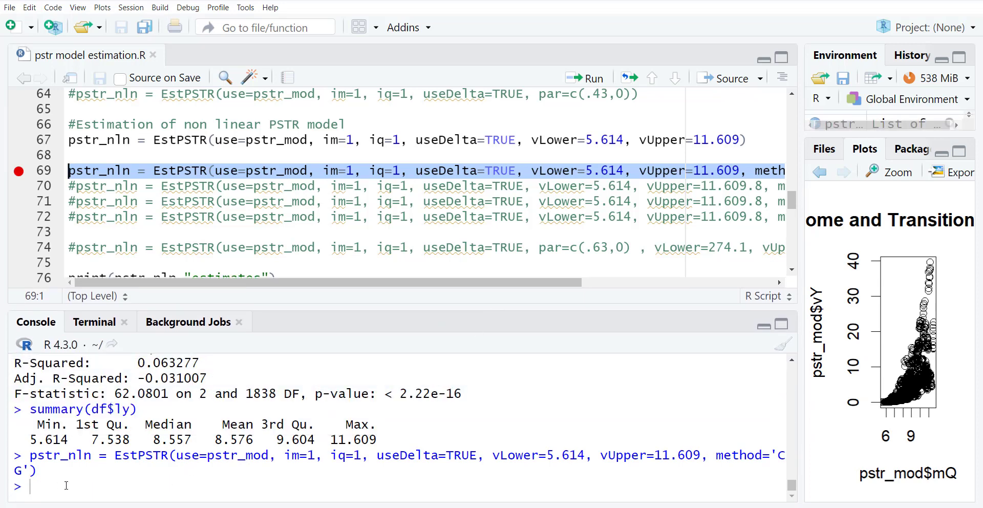
scroll(287, 243, down, 1)
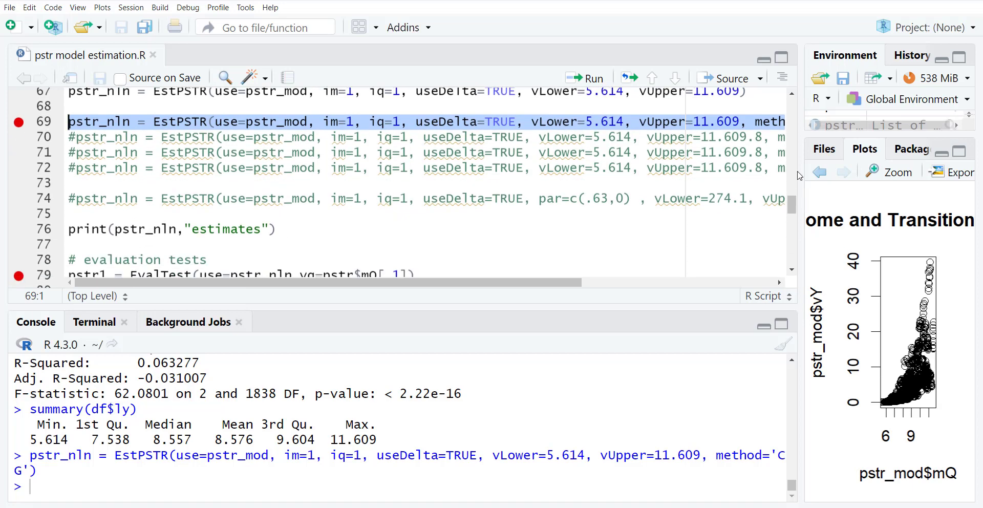
drag(800, 175, 646, 174)
Run print(pstr_nln,"estimates") and review the linear, non-linear and second extreme regime parameter estimates.
scroll(406, 214, down, 1)
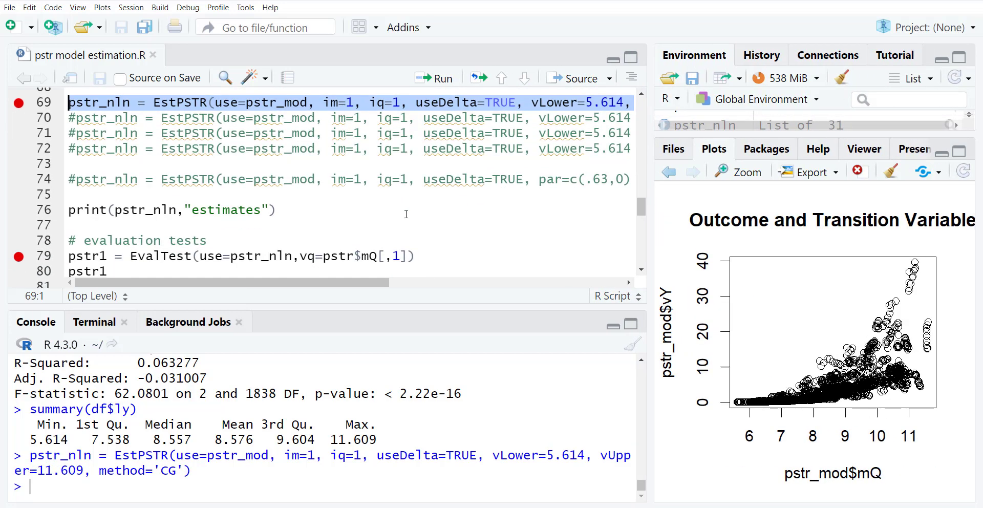
click(278, 197)
key(Down)
key(ctrl+Return)
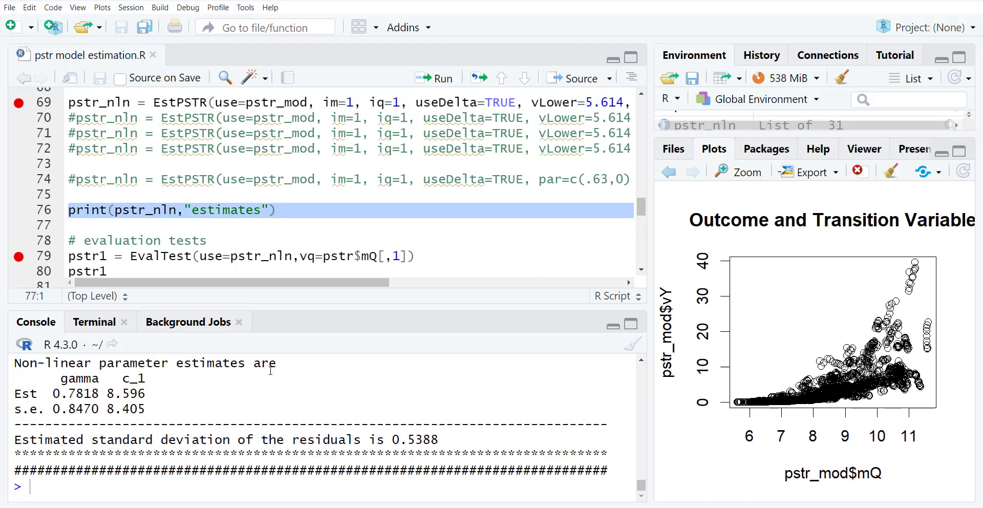
scroll(261, 454, up, 6)
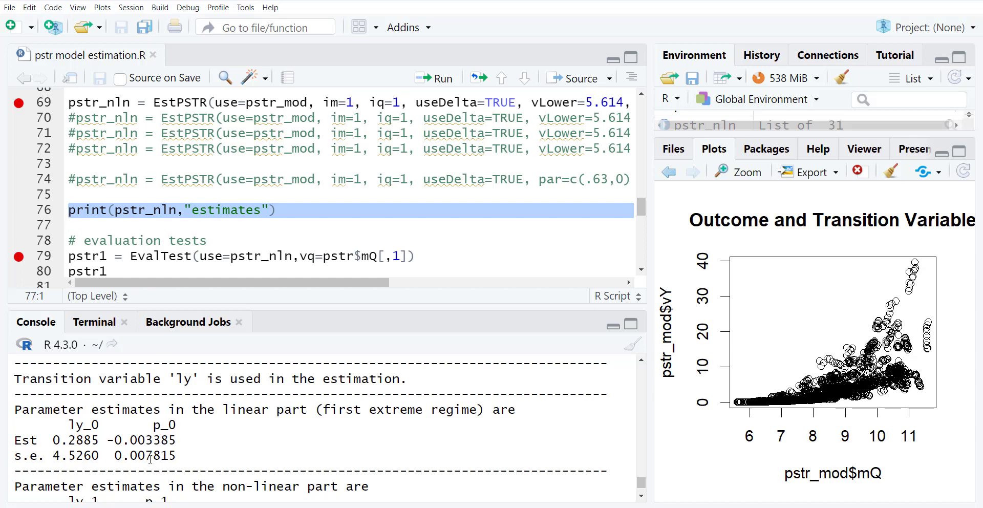
scroll(113, 457, down, 3)
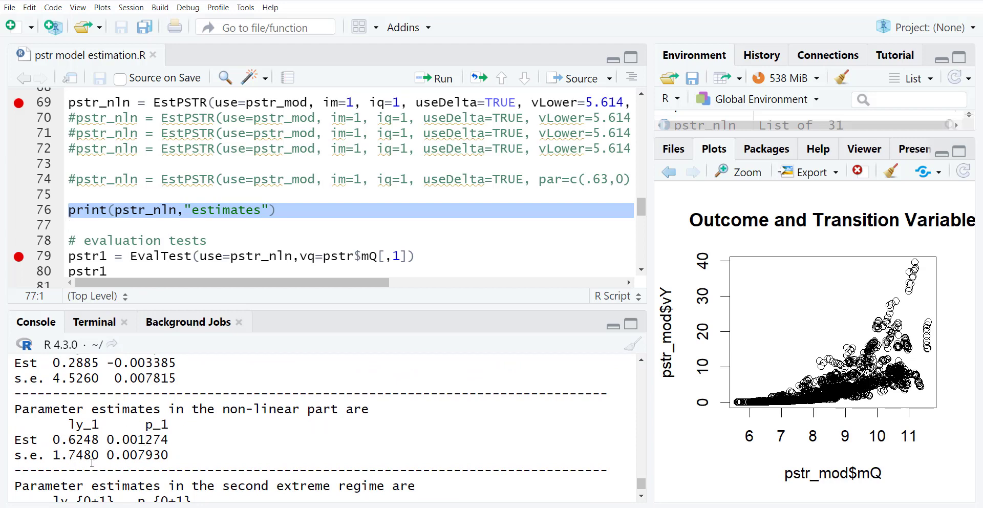
scroll(194, 463, down, 2)
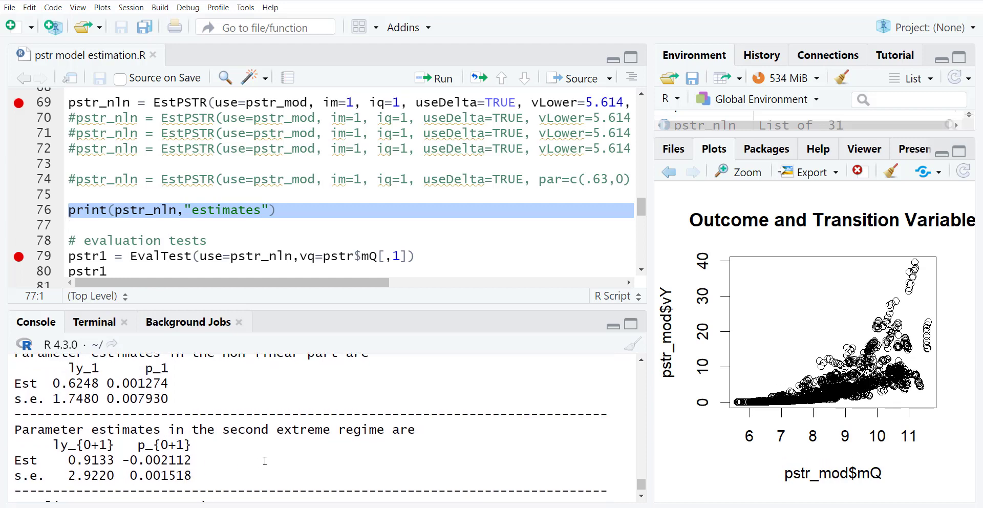
scroll(264, 461, up, 1)
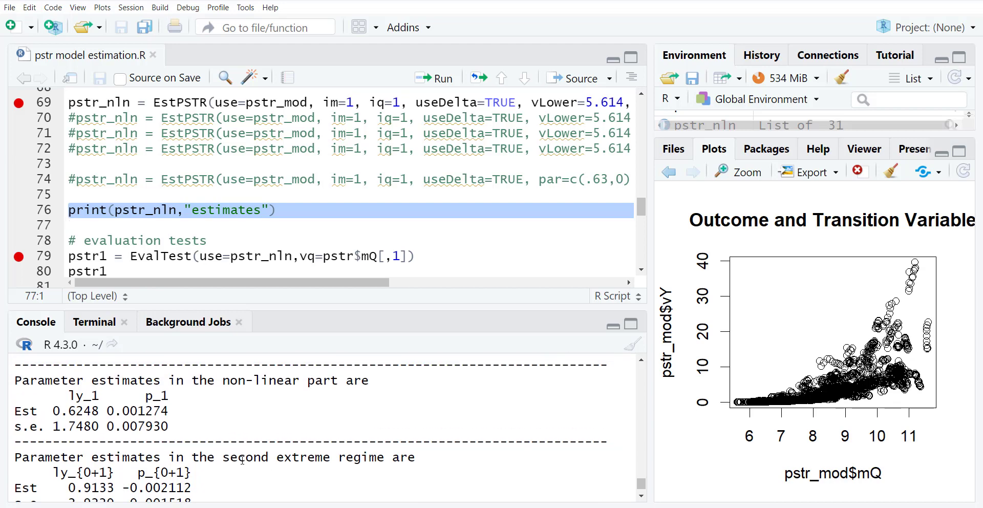
scroll(92, 446, down, 2)
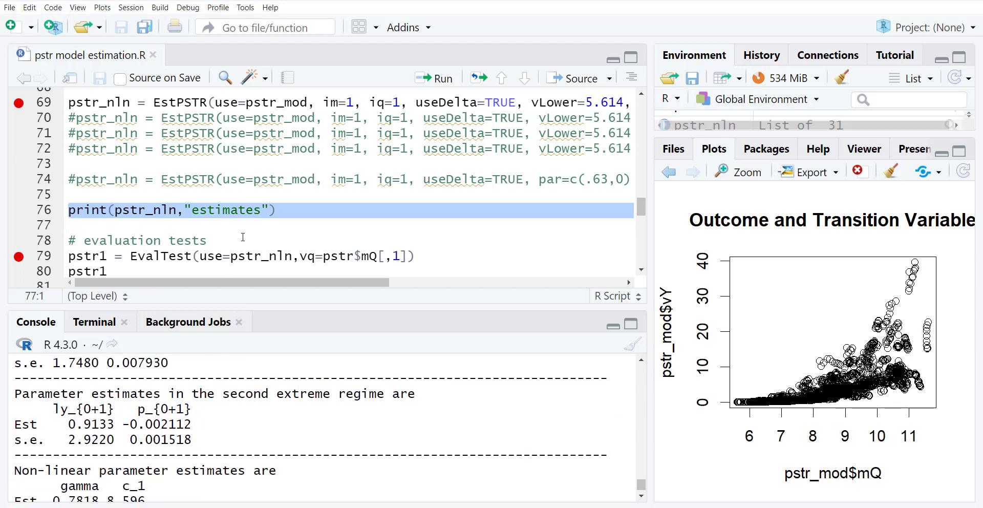
Run EvalTest on pstr_nln with vq=pstr$mQ[,1] as pstr1, and print pstr1 to read the evaluation tests.
key(Down)
key(Down)
key(ctrl+Return)
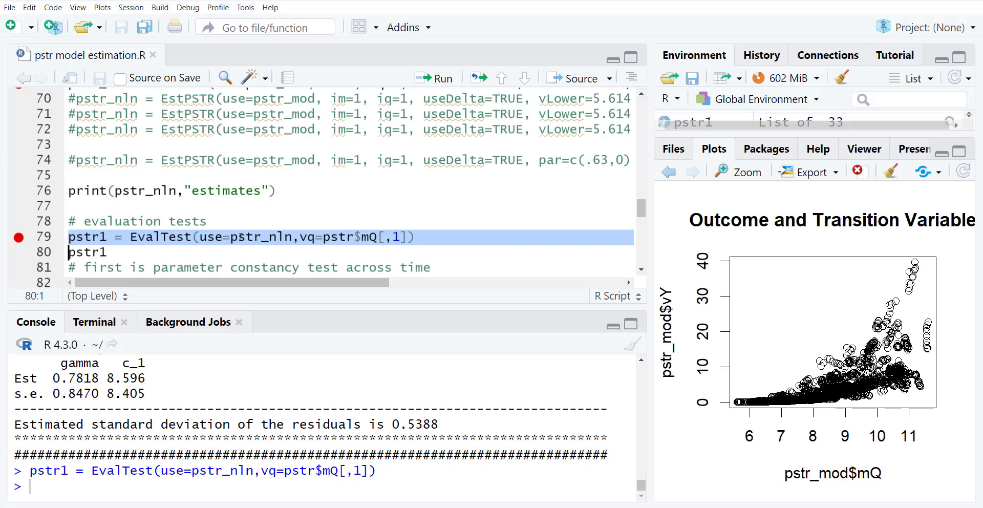
key(ctrl+Return)
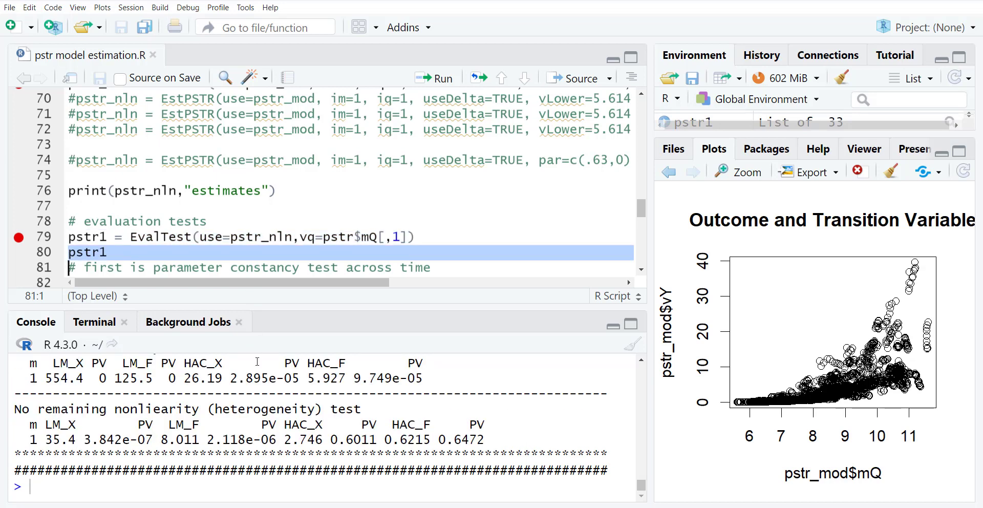
scroll(240, 422, up, 2)
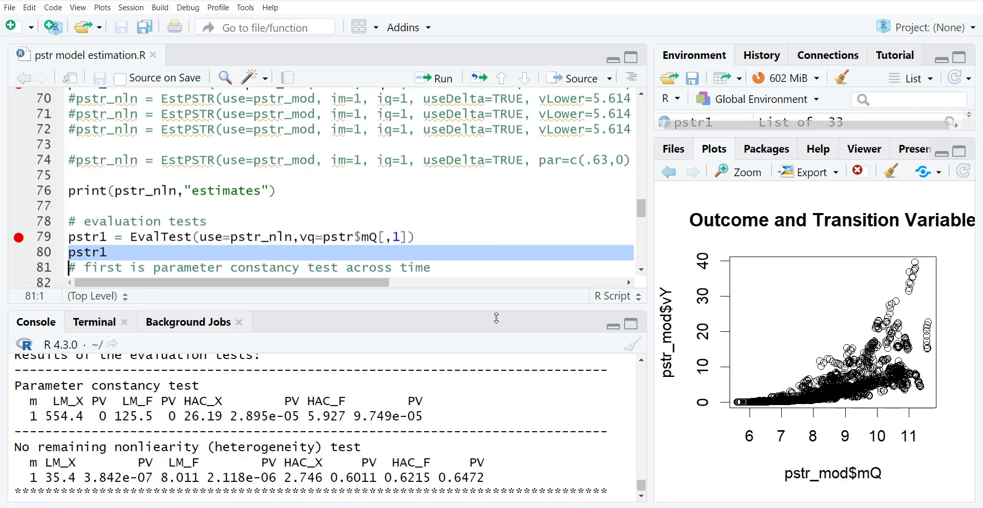
Run the two script lines that set the bootstrap parameters iB = 50 and cpus = 2.
scroll(501, 258, down, 2)
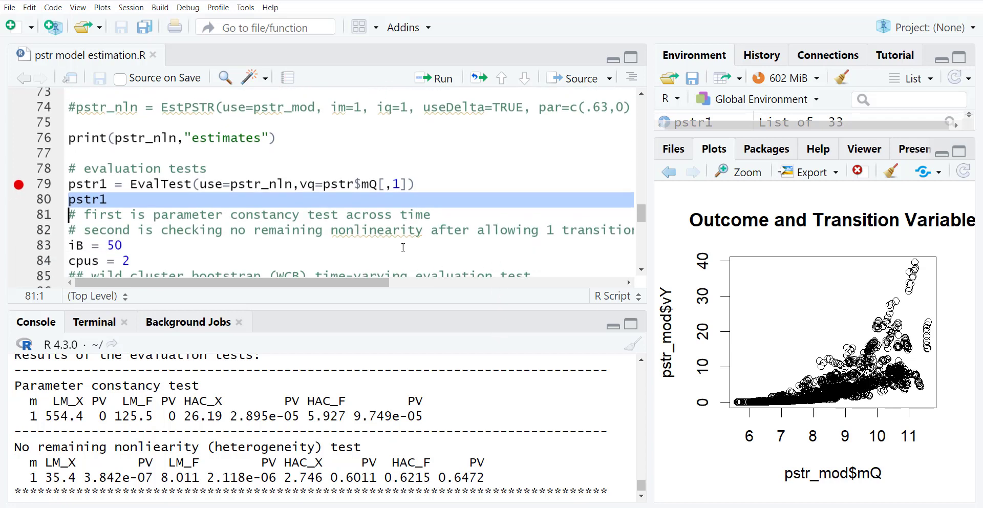
click(457, 234)
key(Down)
key(Up)
key(Right)
key(Up)
key(Right)
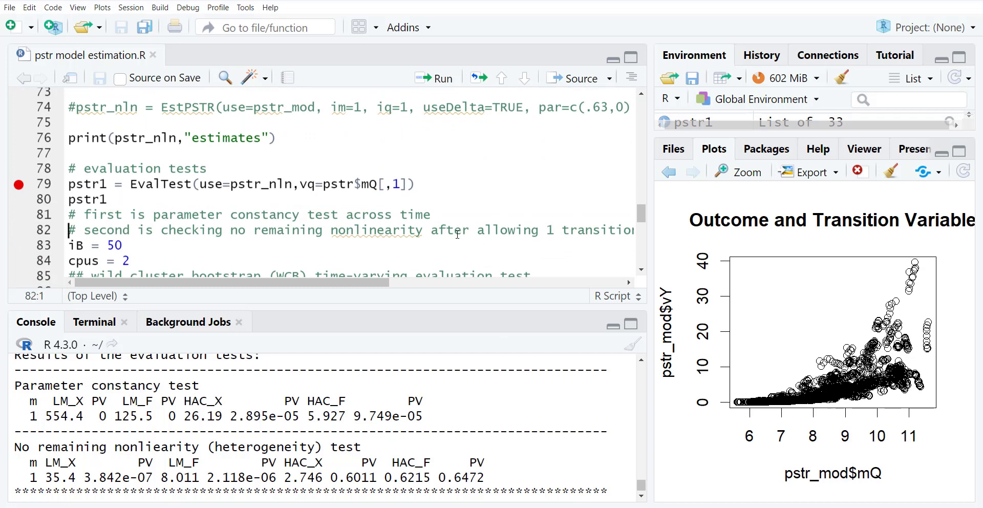
key(Down)
key(Down)
key(Down)
key(Down)
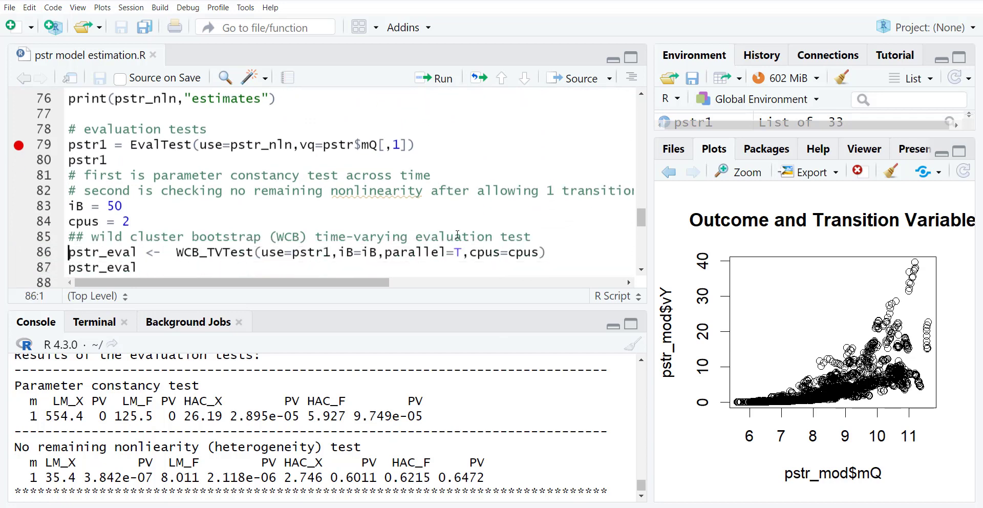
key(Up)
key(Up)
key(Up)
key(Up)
key(Down)
key(shift+Down)
key(shift+Down)
key(ctrl+Return)
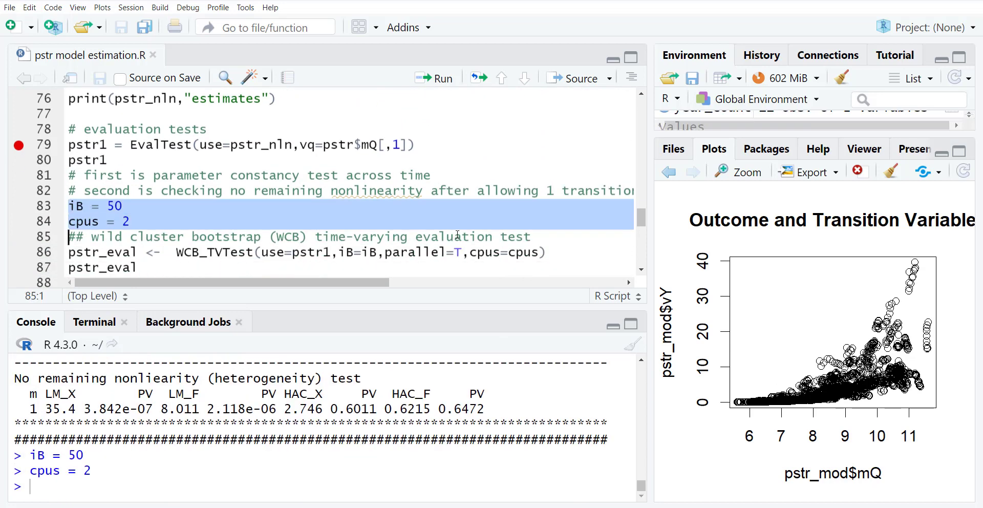
Run the wild cluster bootstrap time-varying test WCB_TVTest on pstr1, print pstr_eval, and widen the script editor and console.
key(Down)
key(shift+Down)
key(shift+Down)
key(ctrl+Return)
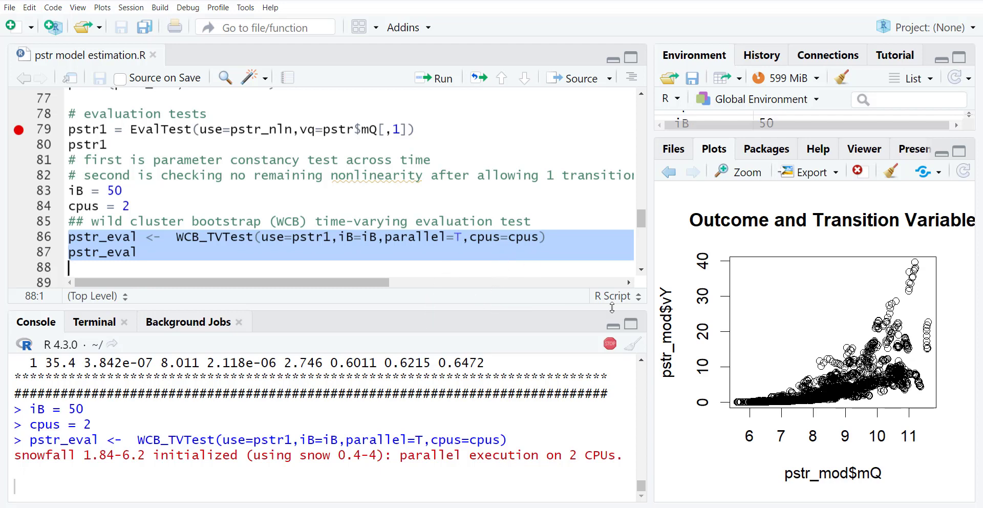
drag(650, 285, 749, 281)
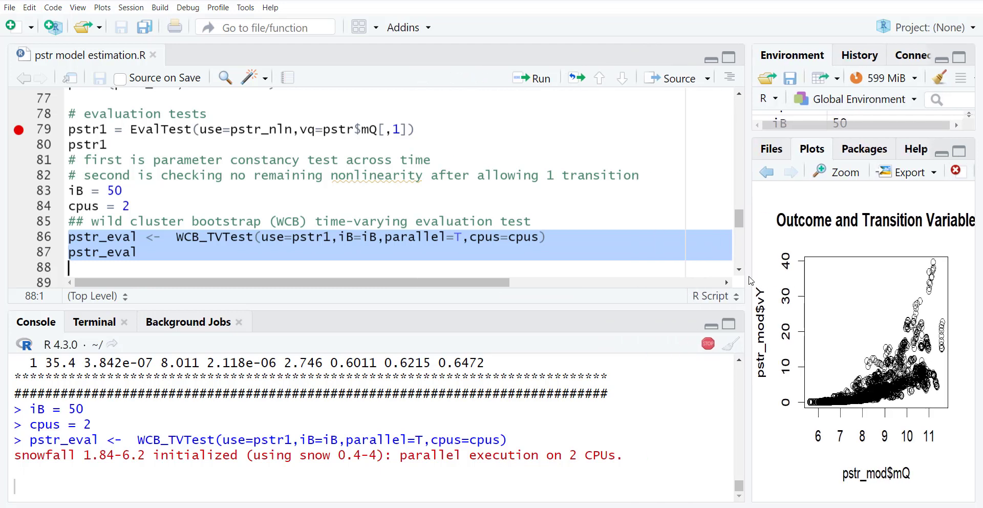
Examine the WB and WCB parameter constancy test results in the console output alongside the other evaluation tests.
scroll(495, 238, down, 3)
scroll(496, 238, down, 1)
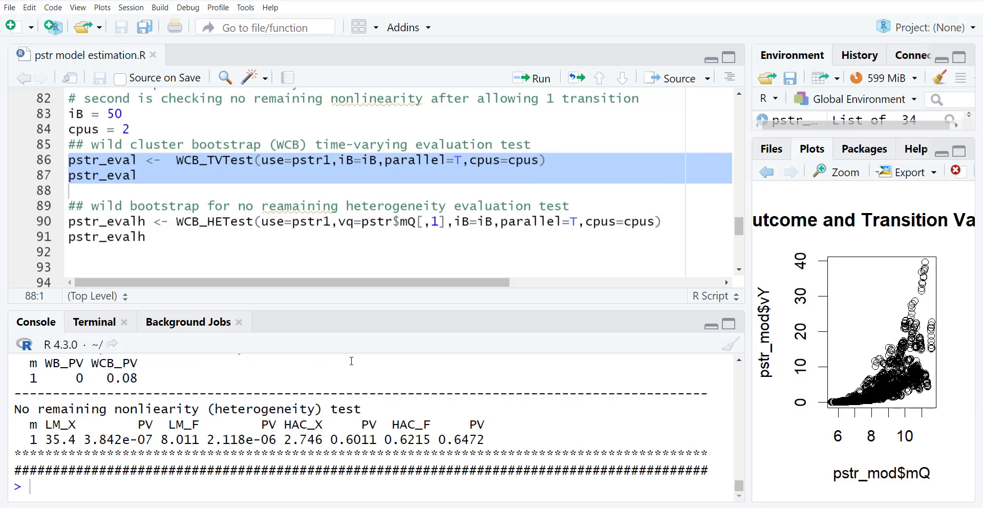
scroll(340, 375, up, 5)
scroll(341, 374, up, 2)
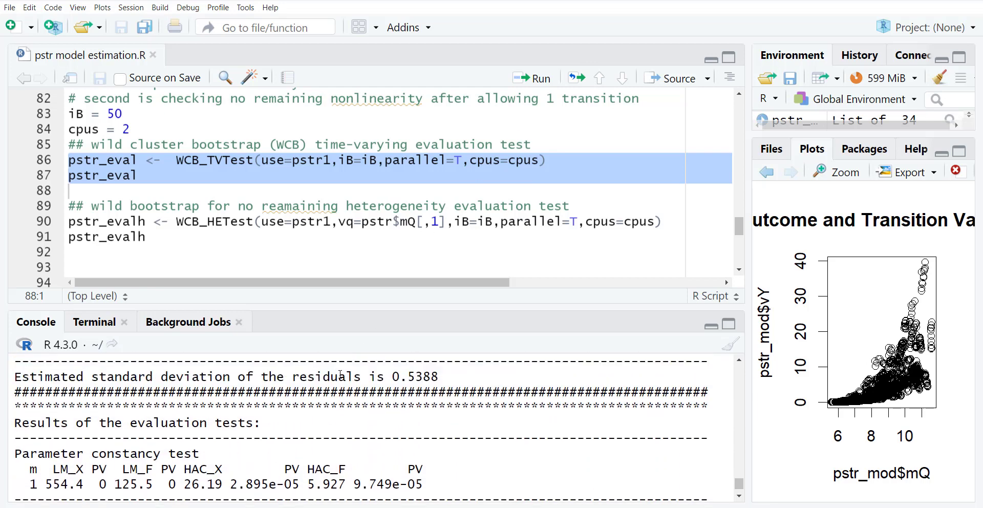
scroll(340, 374, down, 1)
scroll(191, 464, down, 1)
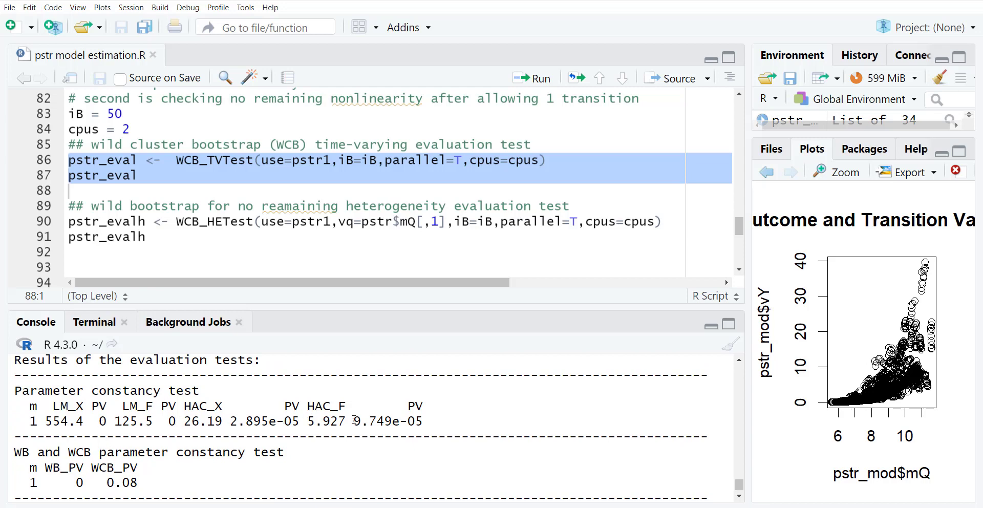
scroll(355, 420, down, 2)
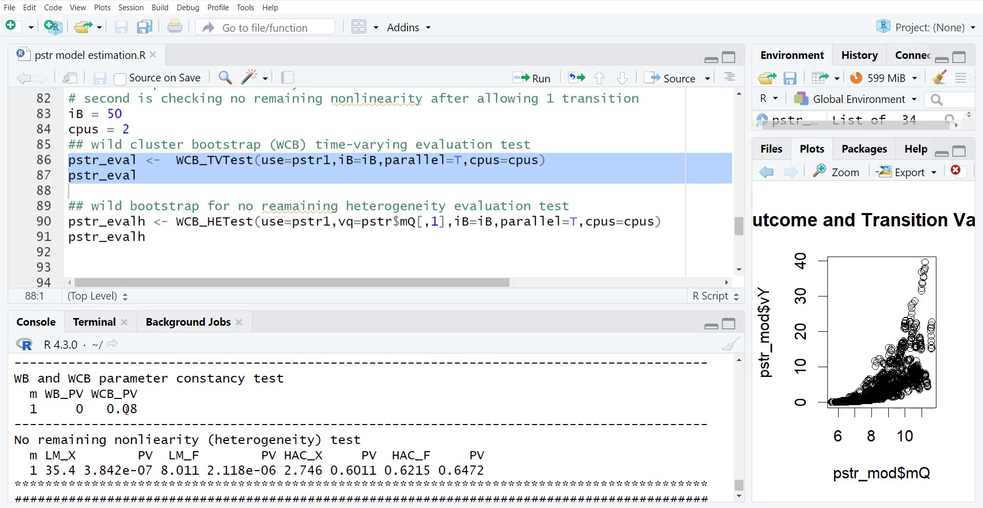
scroll(242, 439, down, 1)
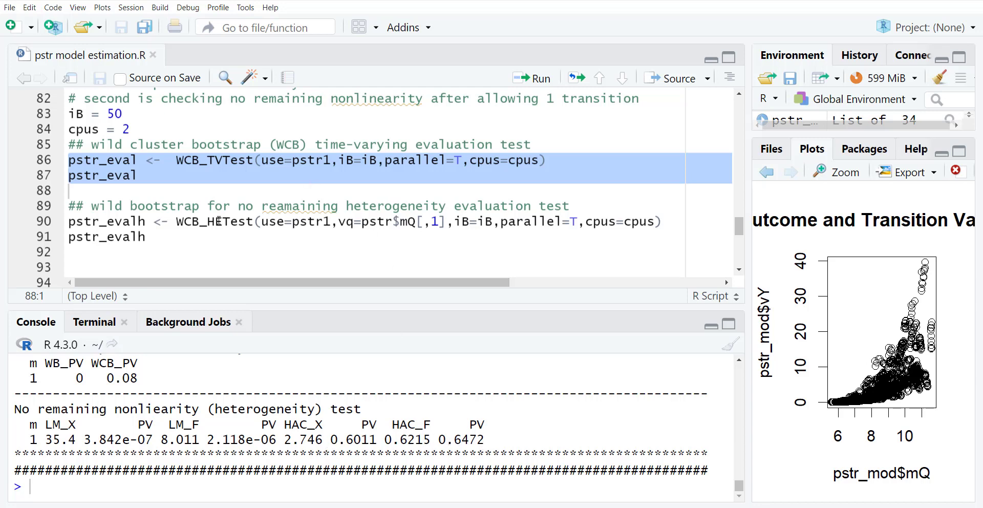
Run the WCB_HETest for no remaining heterogeneity on pstr1, print pstr_evalh, and review its WB and WCB results.
drag(199, 234, 58, 220)
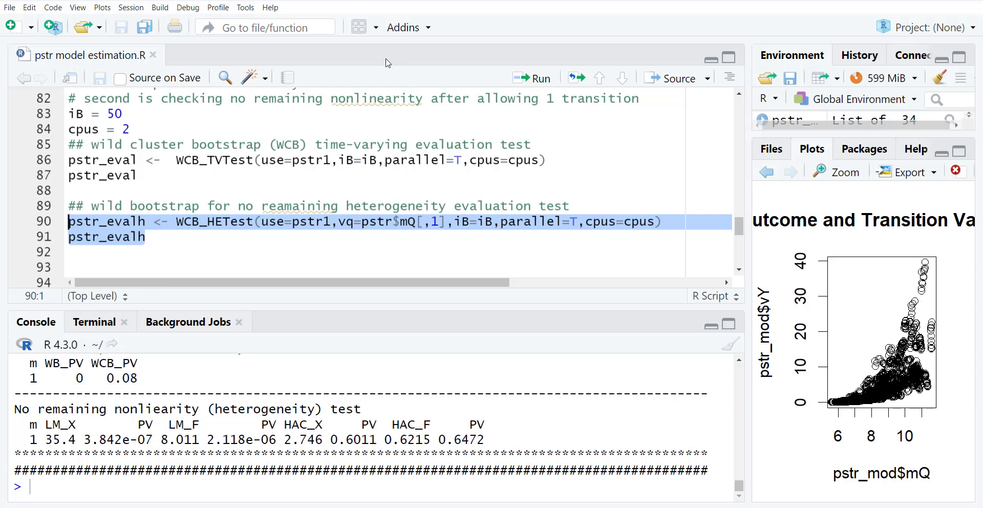
click(533, 77)
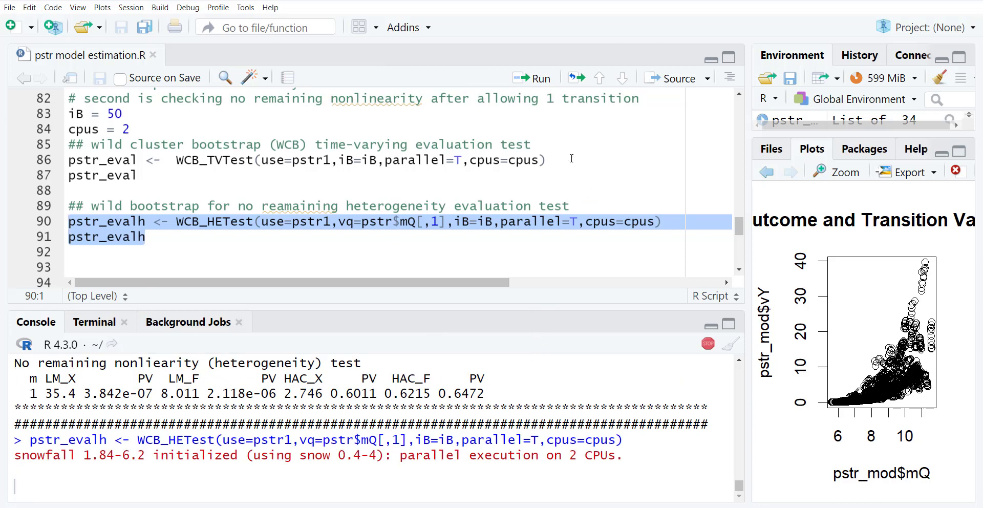
scroll(380, 429, up, 1)
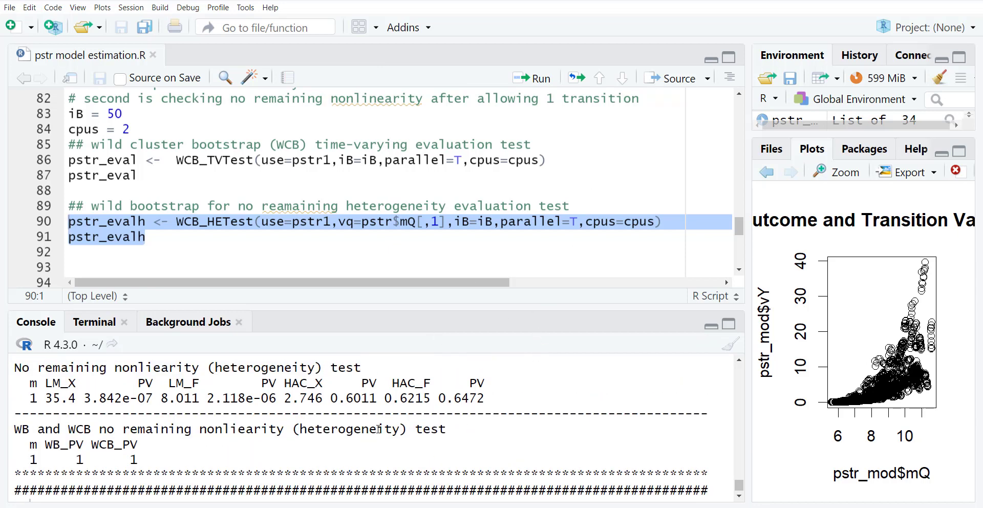
scroll(380, 428, down, 1)
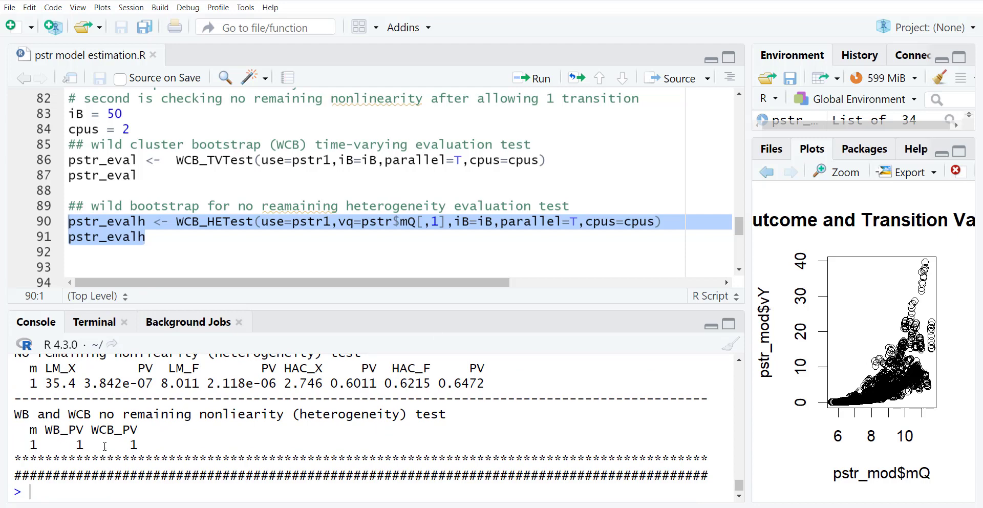
scroll(234, 452, up, 4)
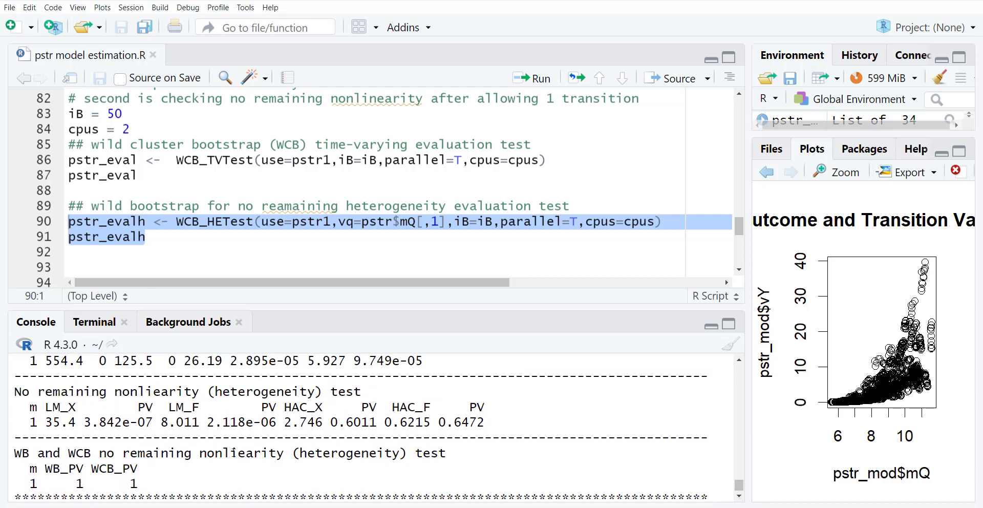
scroll(234, 453, down, 3)
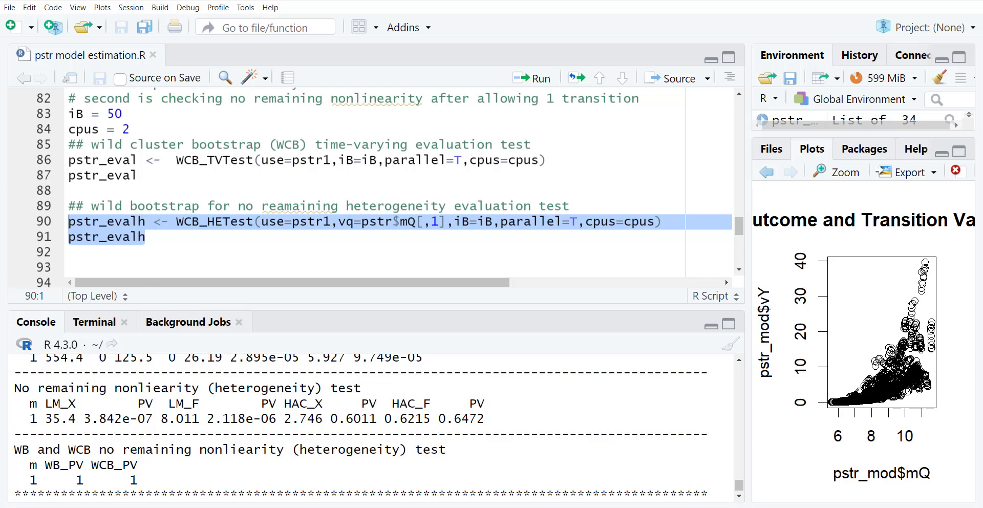
scroll(209, 469, down, 1)
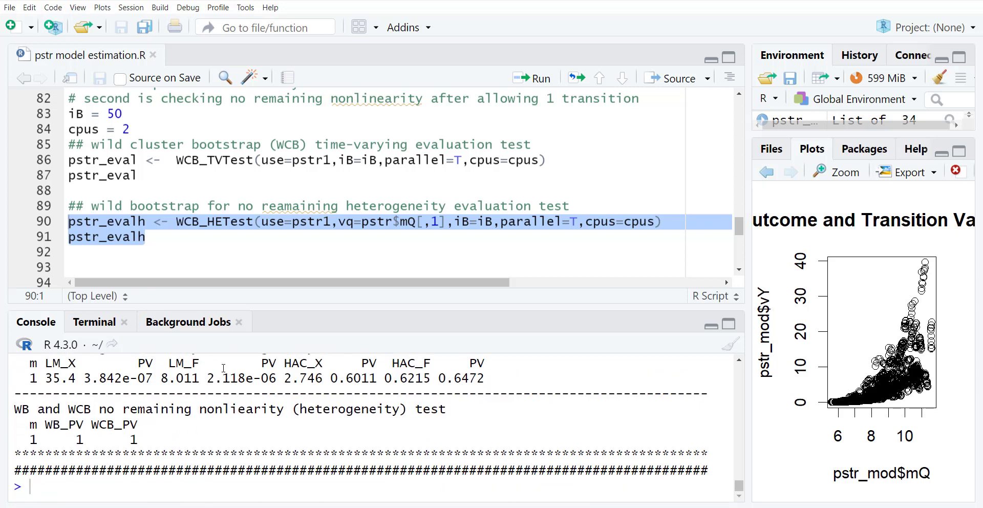
Plot the transition function of pstr_eval with xlim=c(5,12) and widen the plot area to view the curve.
scroll(146, 225, down, 3)
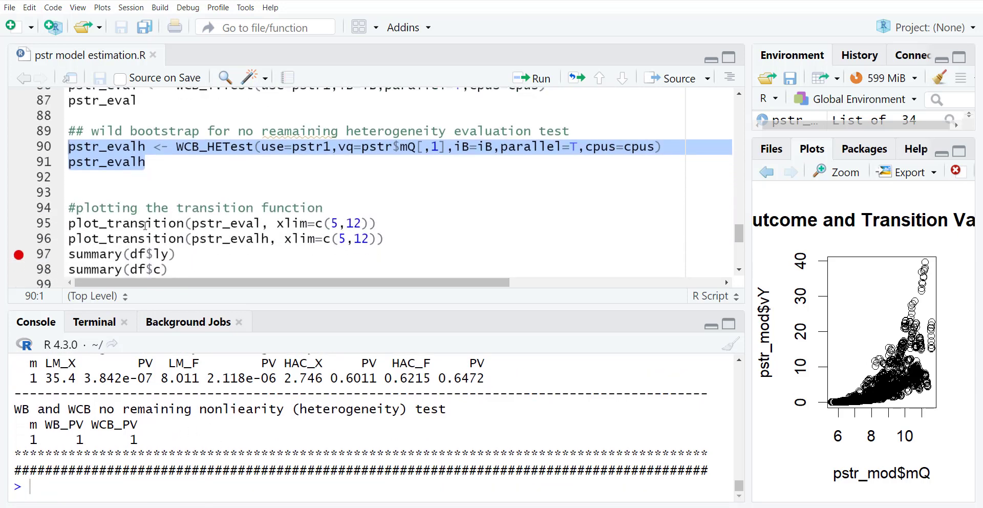
click(43, 228)
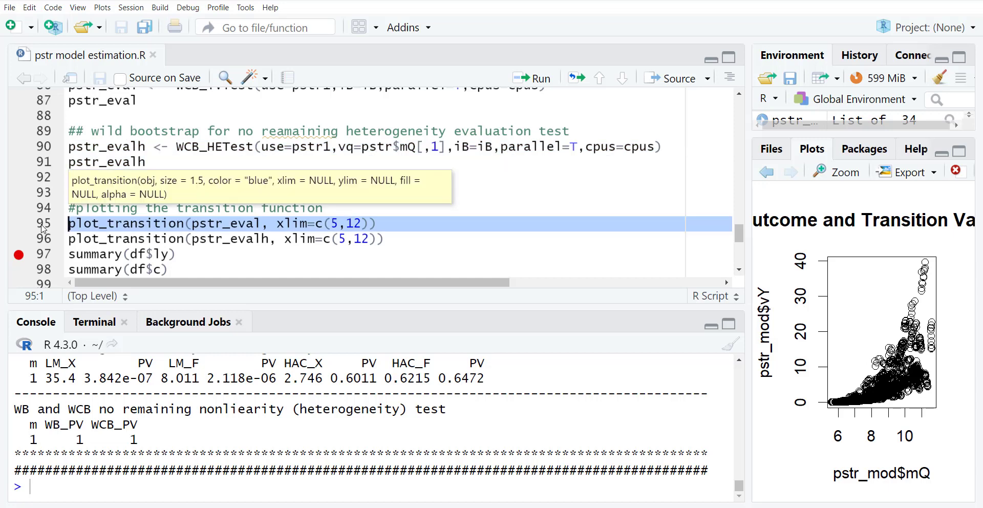
key(ctrl+Return)
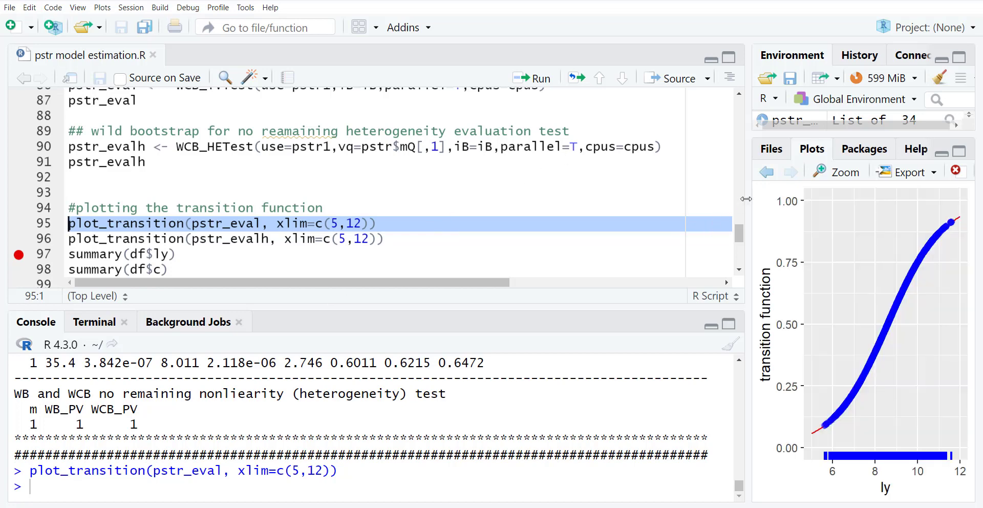
drag(747, 205, 446, 206)
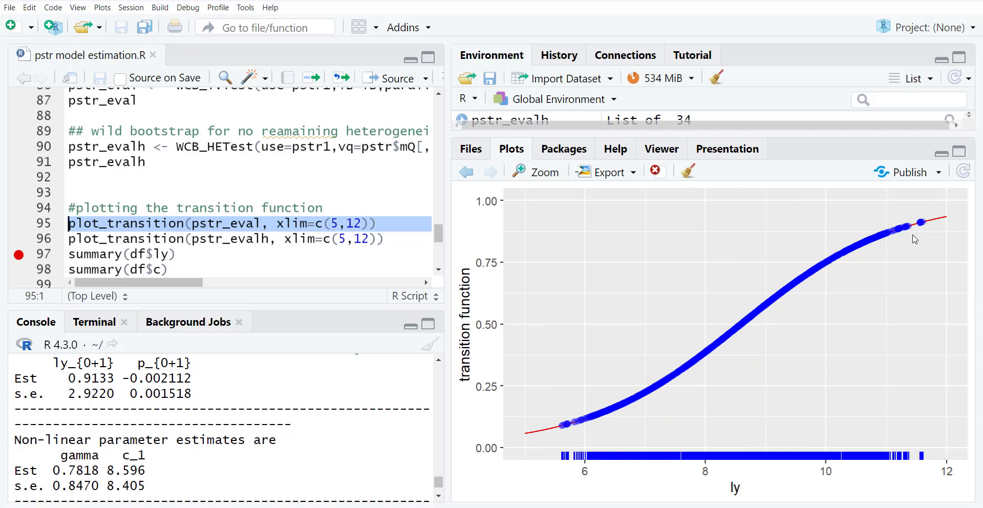
Plot the transition function of pstr_evalh with xlim=c(5,12).
click(50, 241)
key(ctrl+Return)
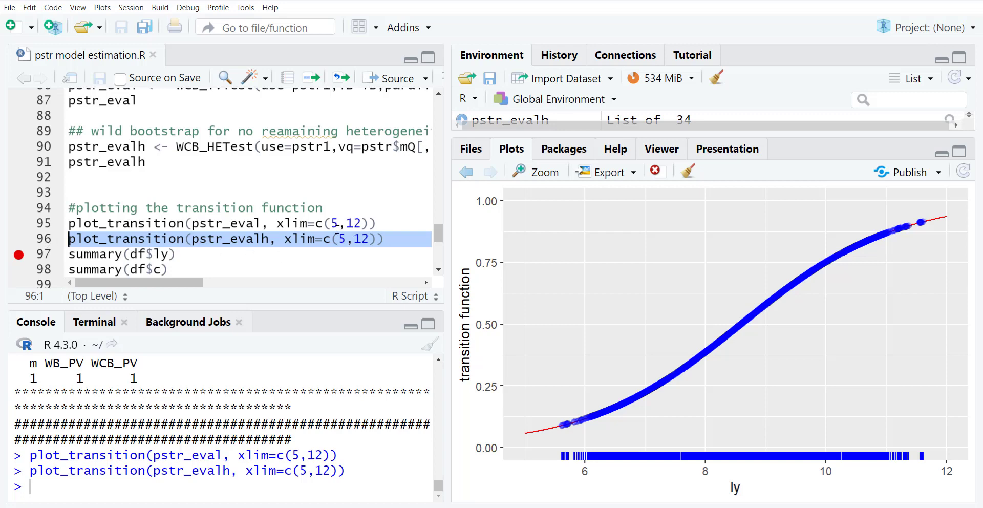
Review the customised plot_transition block for pstr_eval and run its first line with fill='blue', ylim=c(0, 1), color="dodgerblue4", size=2 and alpha=.3.
scroll(278, 254, down, 1)
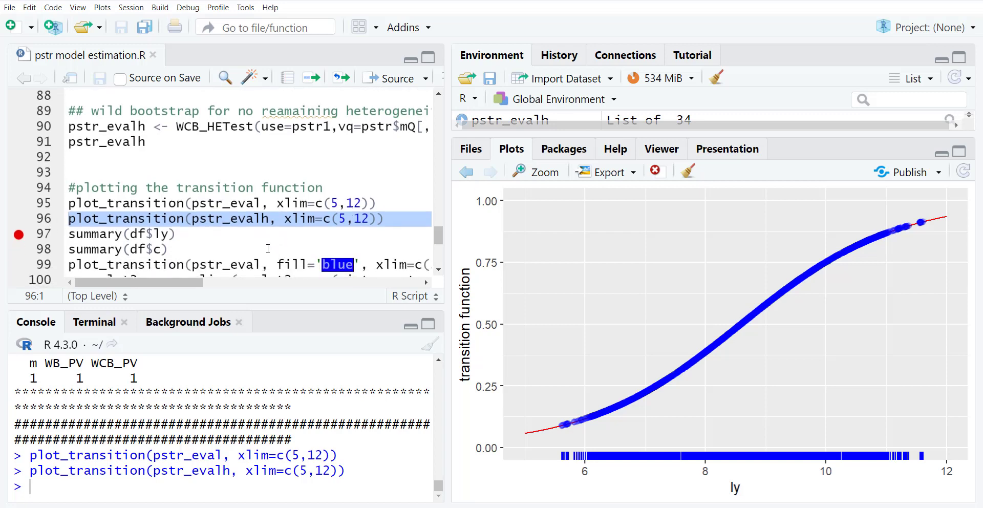
scroll(267, 249, down, 1)
click(231, 232)
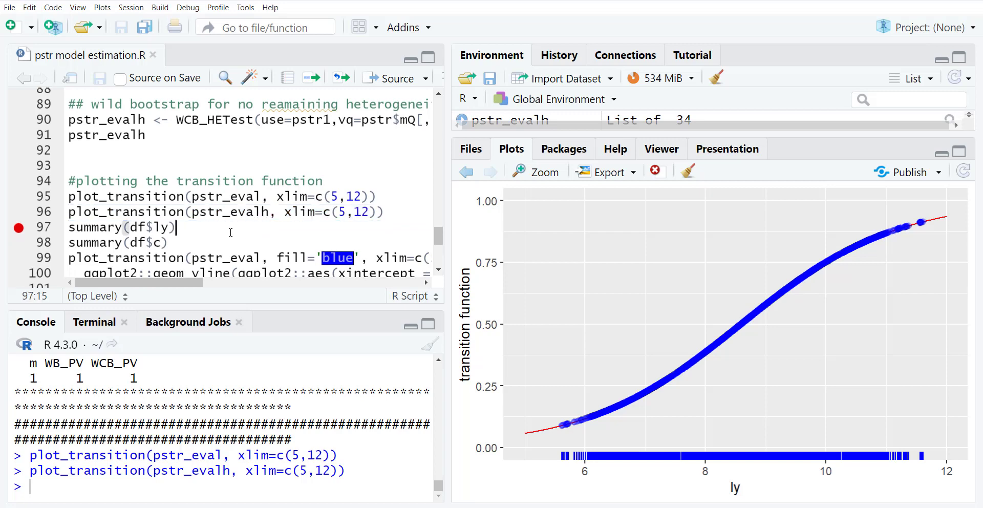
key(Down)
key(Down)
key(Up)
key(Right)
key(shift+Down)
key(shift+Down)
key(shift+Down)
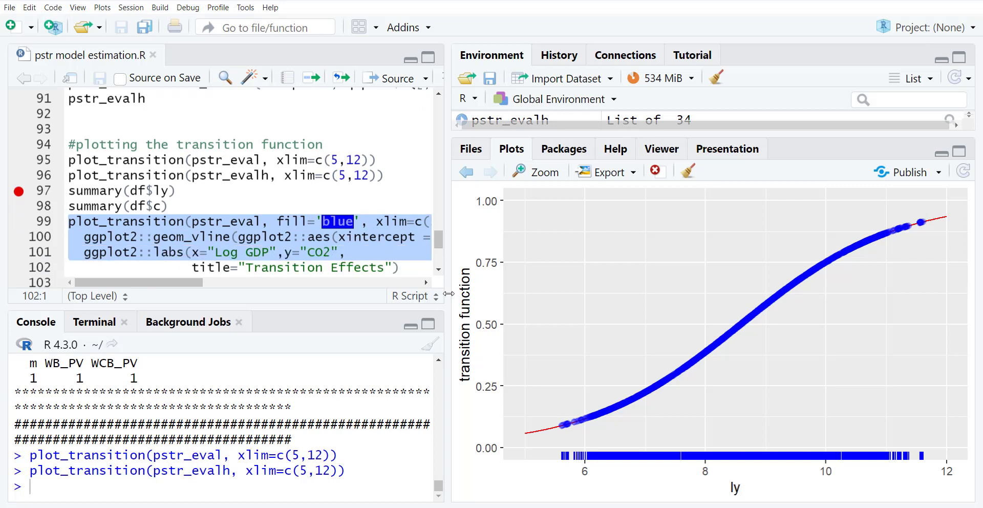
key(shift+Down)
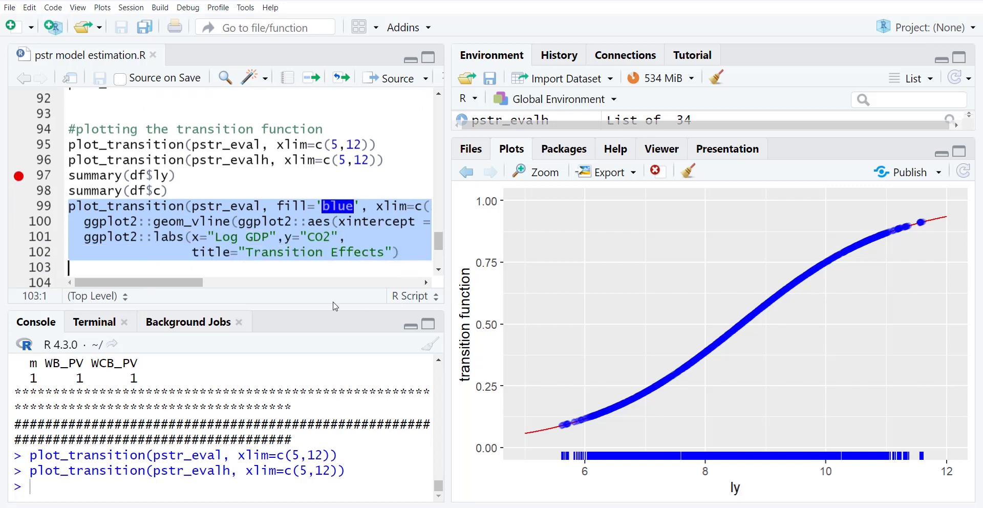
scroll(333, 263, right, 5)
scroll(333, 263, right, 4)
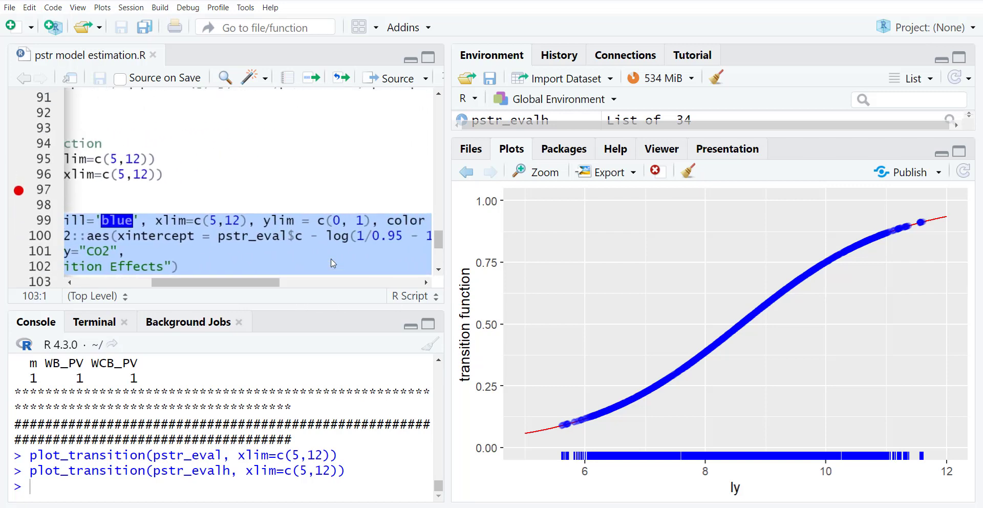
scroll(333, 264, left, 8)
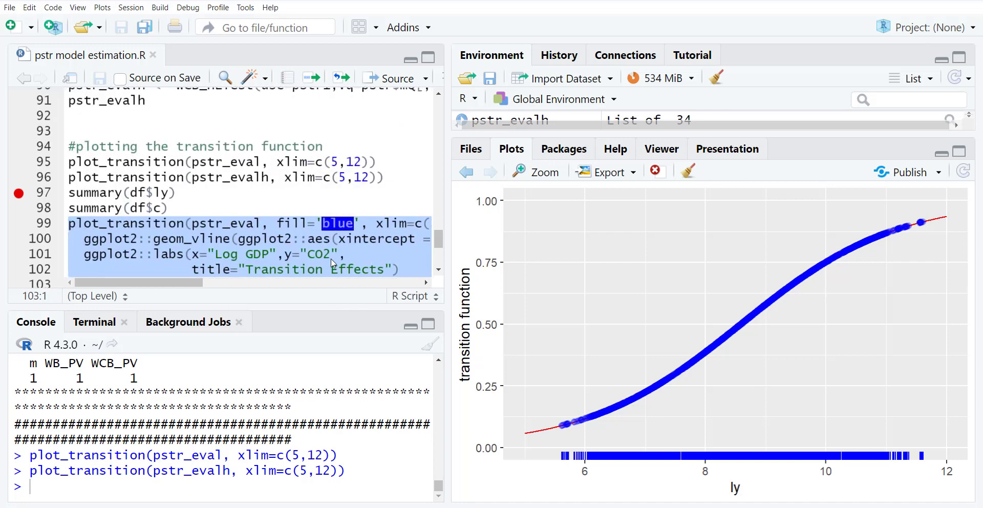
key(shift+Up)
key(shift+Up)
key(shift+Up)
key(ctrl+Return)
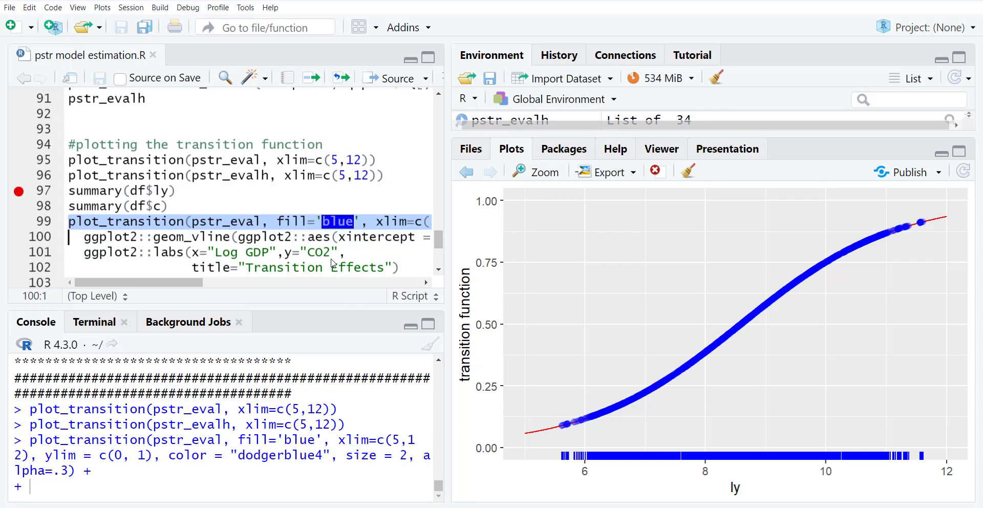
Run the remaining geom_vline and labs lines to draw the "Transition Effects" plot with x="Log GDP" and y="CO2".
key(Down)
key(Up)
key(shift+Down)
key(shift+Down)
key(shift+Down)
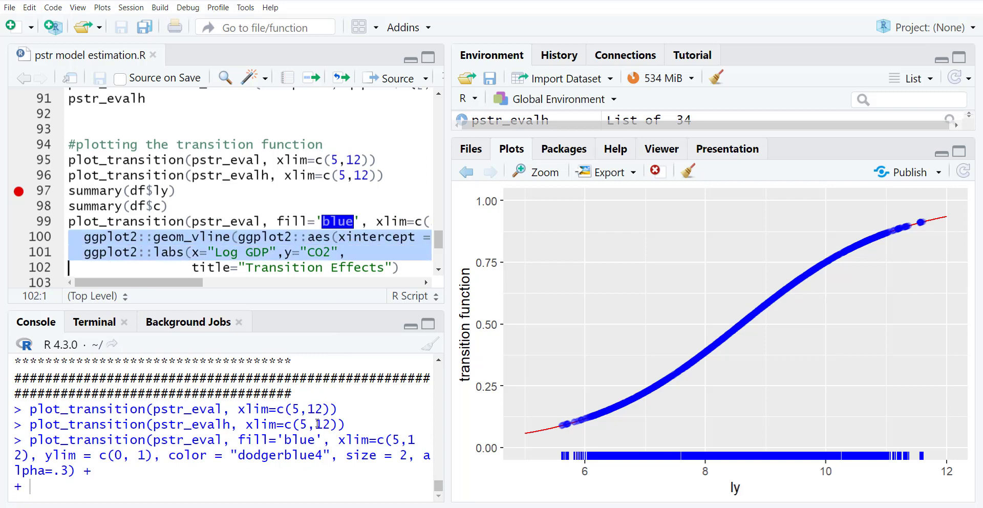
key(ctrl+Return)
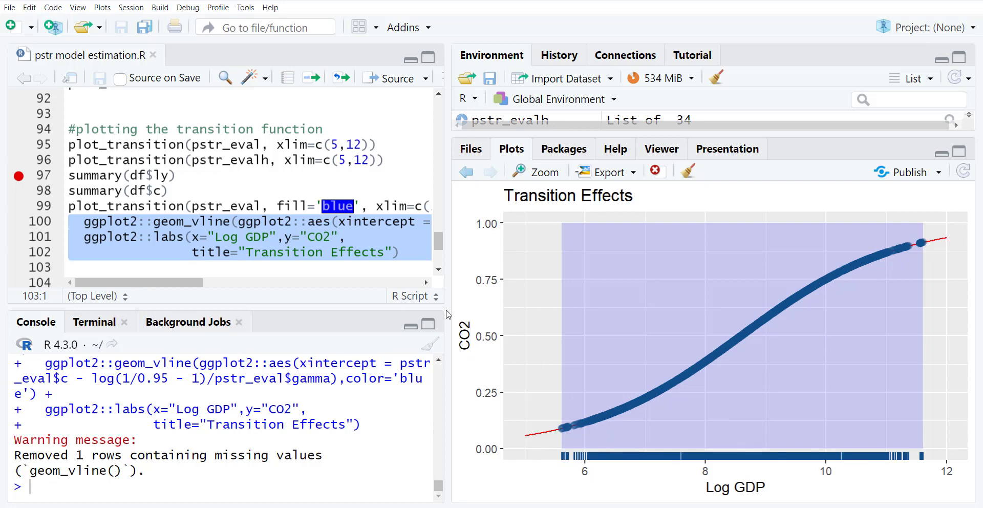
Run plot_coefficients on pstr_eval with vars=1:5, length.out=100, color="dodgerblue4" and size=2, stored as ret, and widen the script editor.
scroll(228, 243, down, 2)
scroll(229, 244, down, 2)
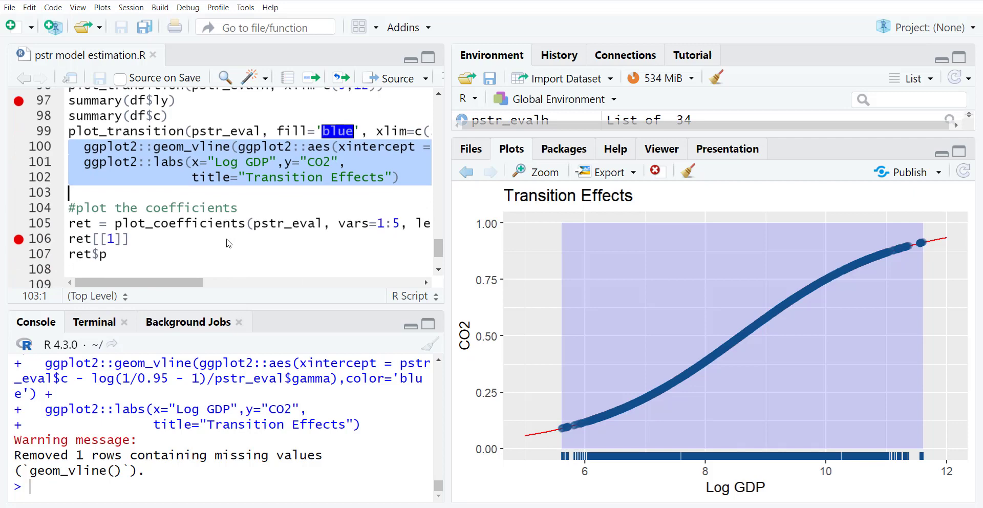
click(204, 196)
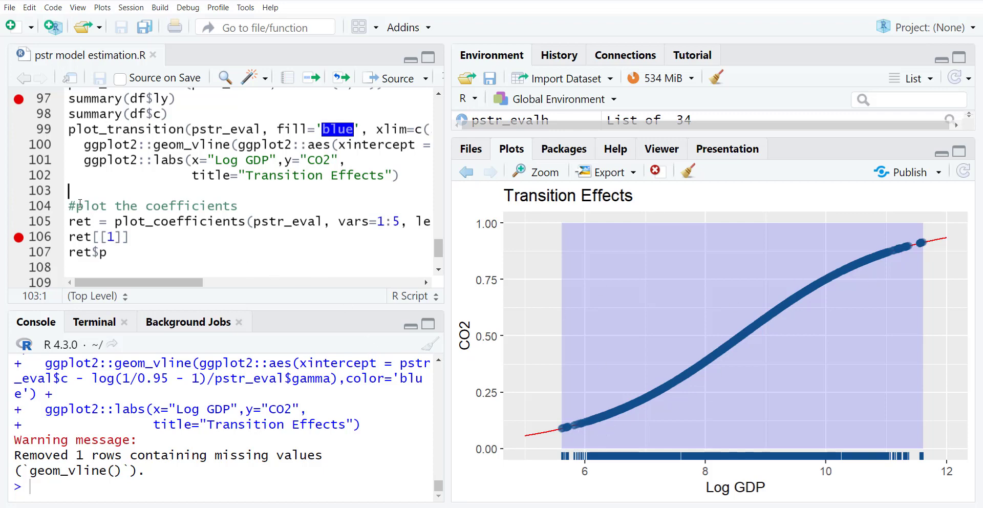
key(Down)
key(Down)
key(shift+Down)
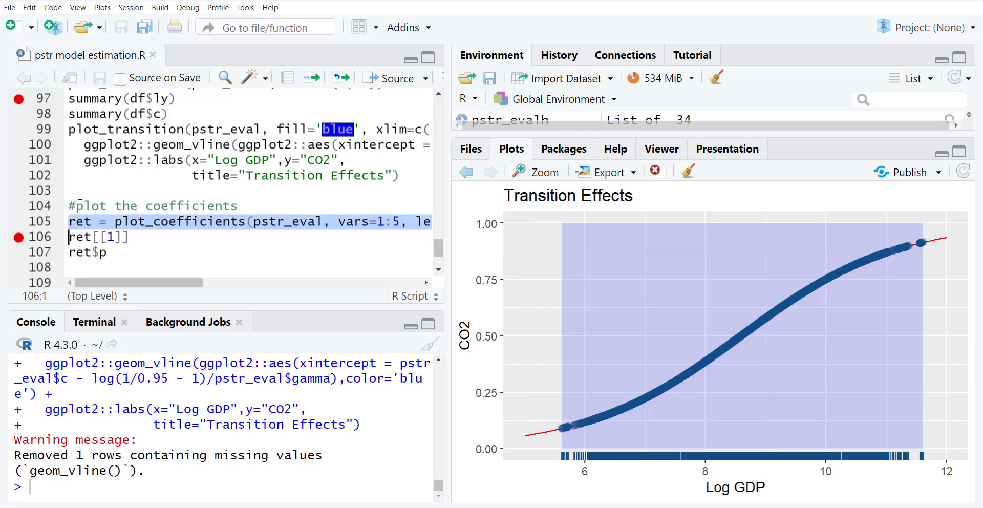
key(ctrl+Return)
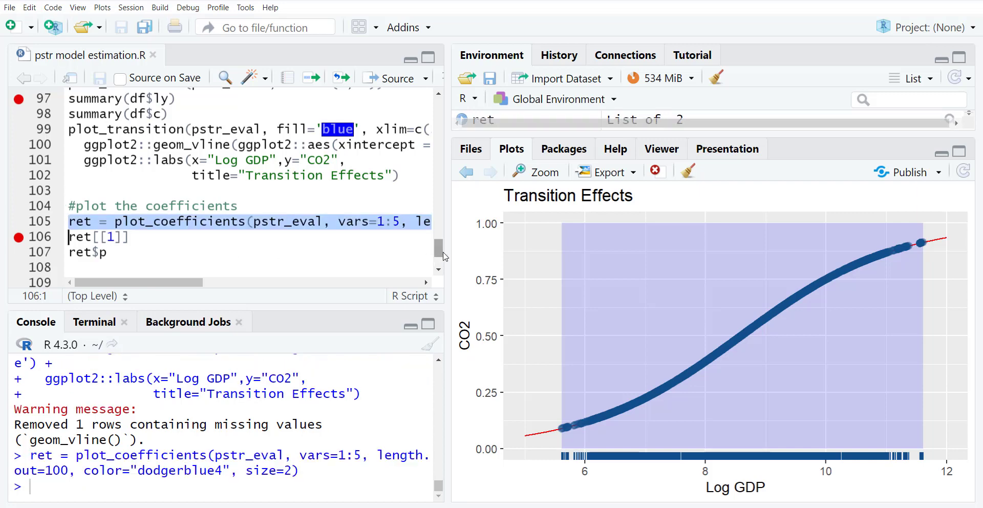
drag(447, 251, 614, 231)
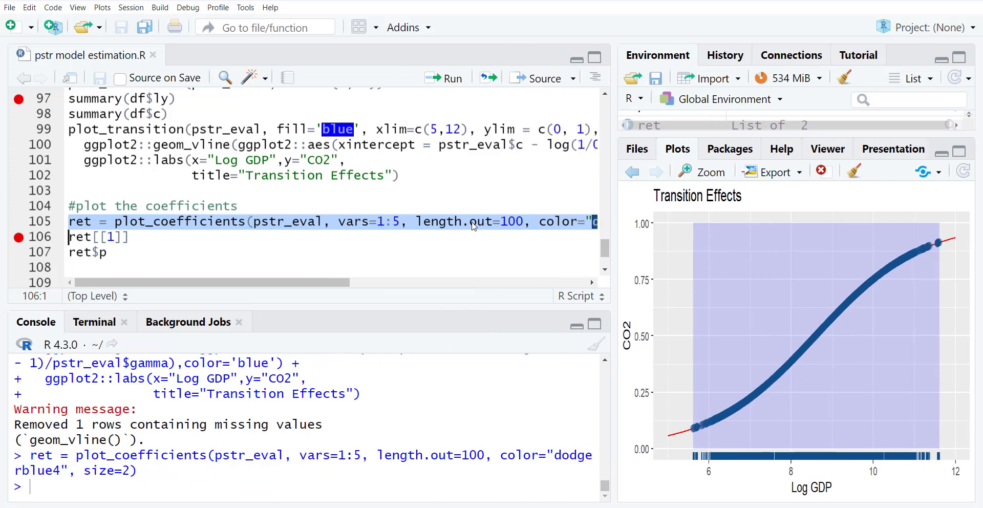
scroll(471, 226, right, 5)
scroll(471, 226, left, 5)
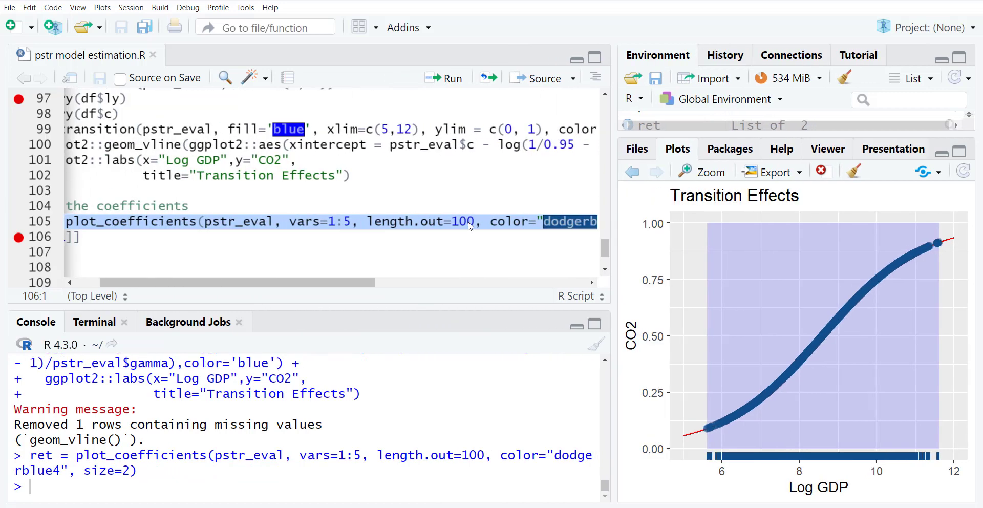
Display the coefficient plots for ly and p by running ret[[1]] and ret$p.
key(Down)
key(Up)
key(shift+Down)
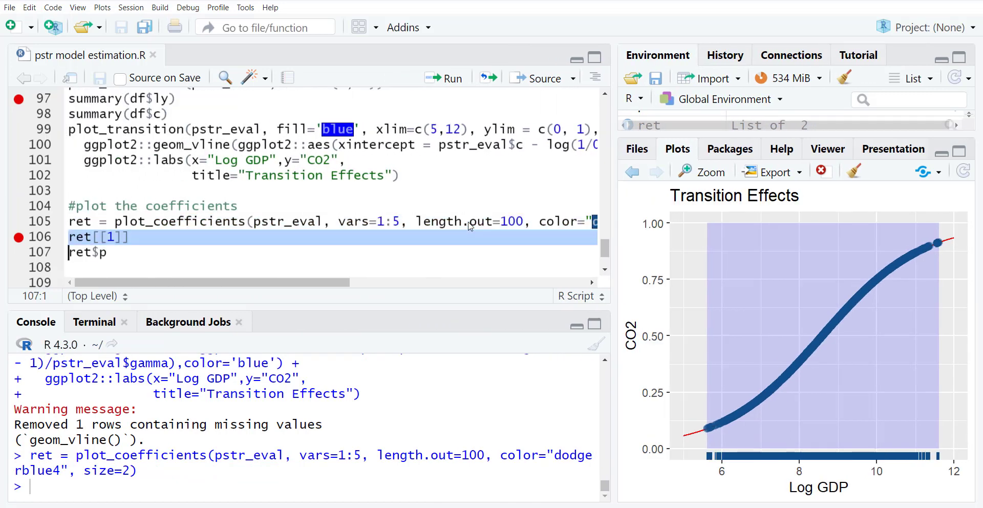
key(ctrl+Return)
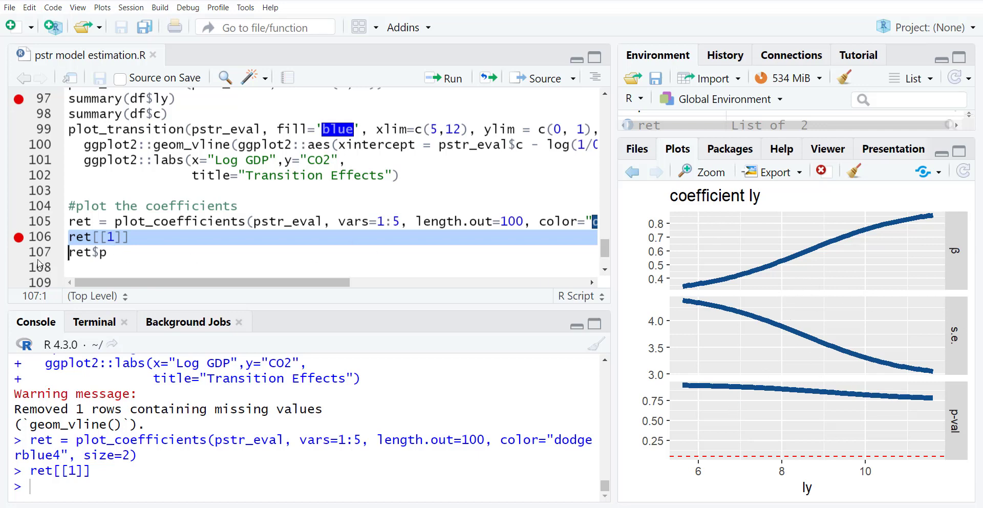
key(ctrl+Return)
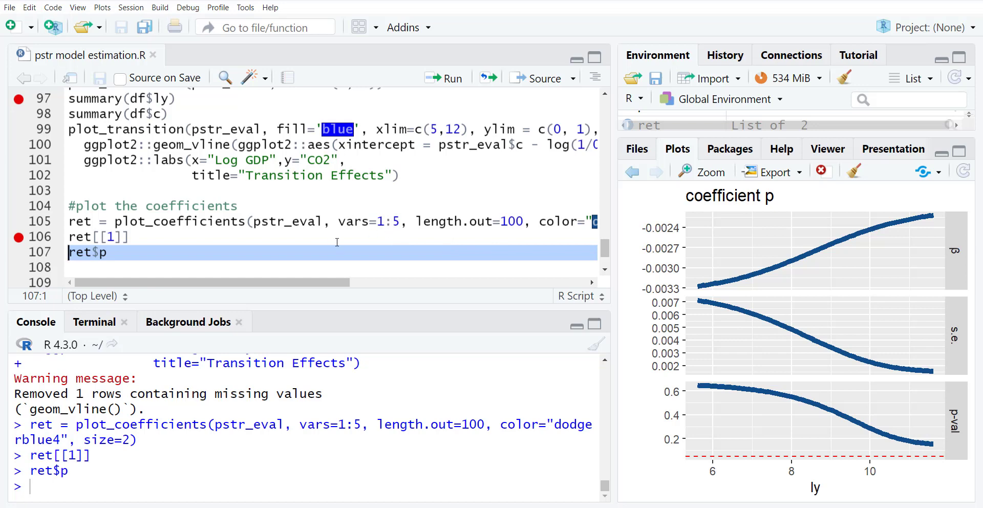
Run plot_response on pstr_eval with vars=1:5, log_scale=c(F,F) and length.out=100 as ret3, and display ret3$ly.
scroll(337, 242, down, 2)
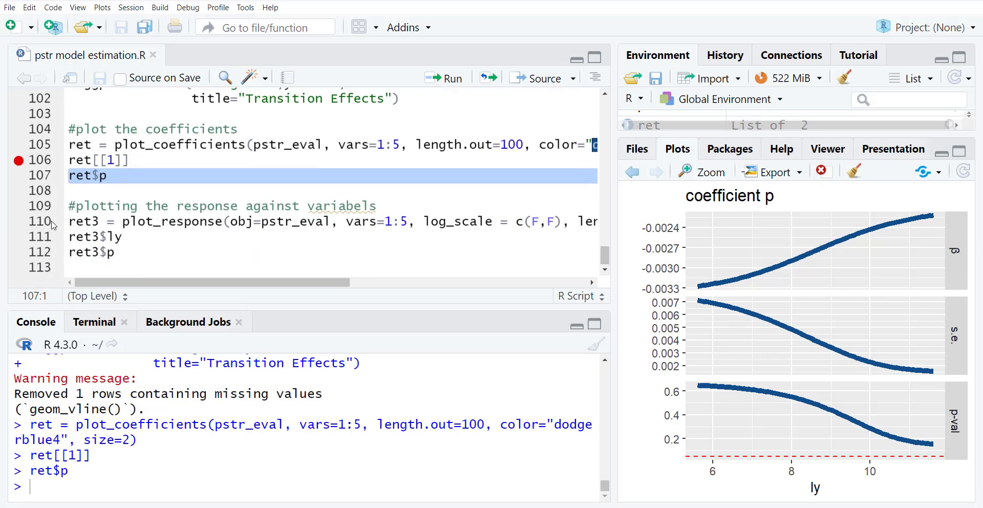
click(47, 225)
key(ctrl+Return)
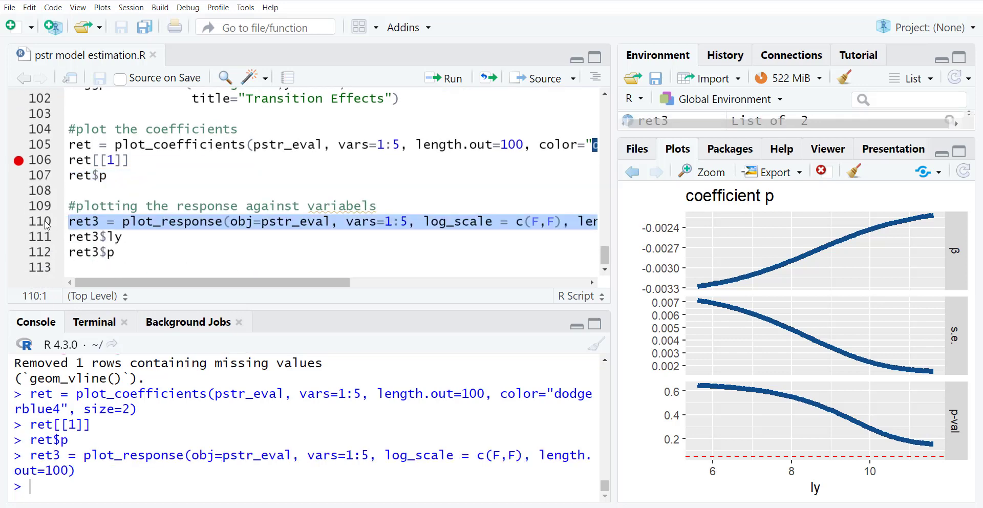
key(ctrl+Return)
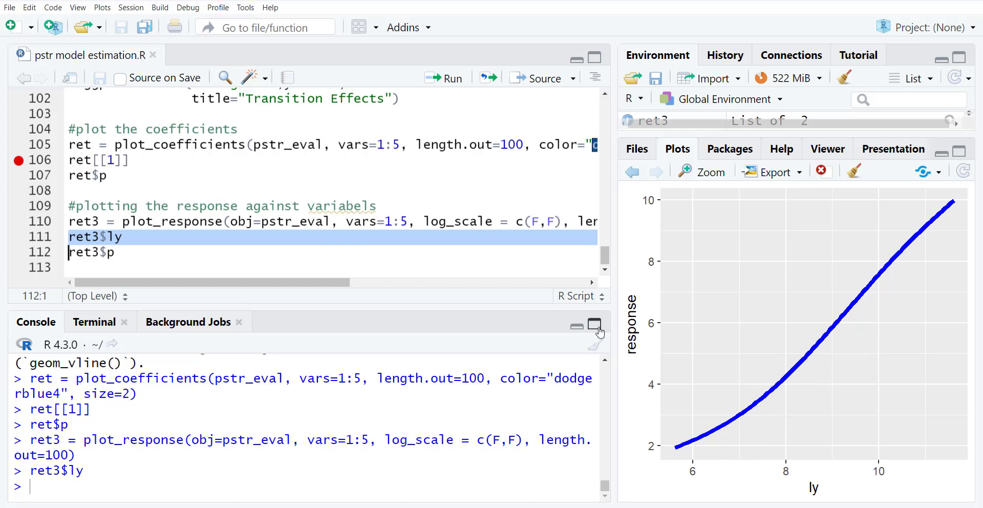
Display the ret3$p response surface, enlarge the plot area and rotate the 3D surface to examine it from several angles.
click(42, 257)
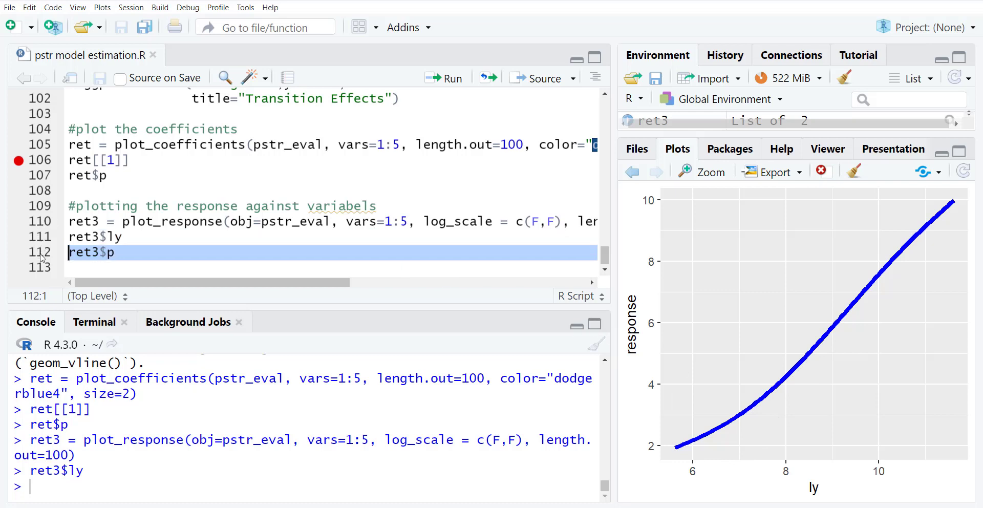
key(ctrl+Return)
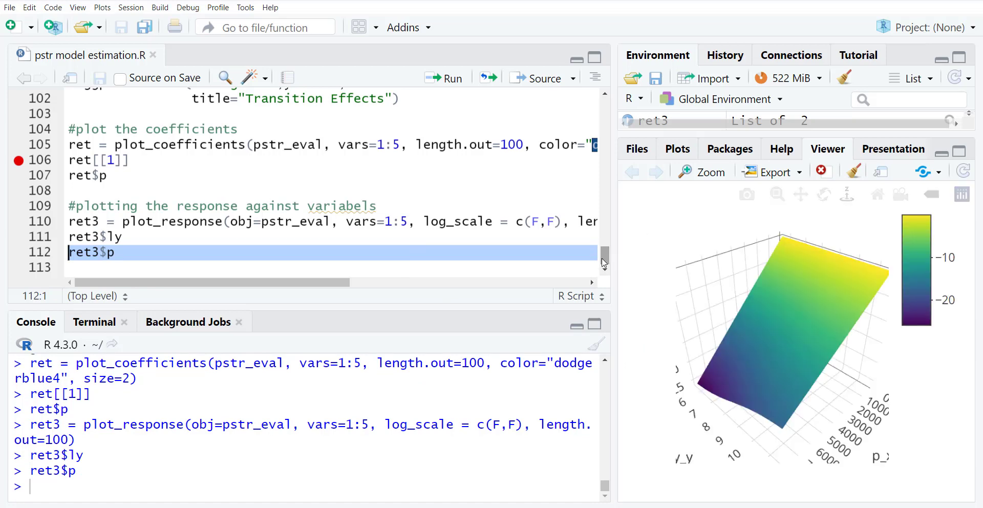
drag(612, 260, 438, 259)
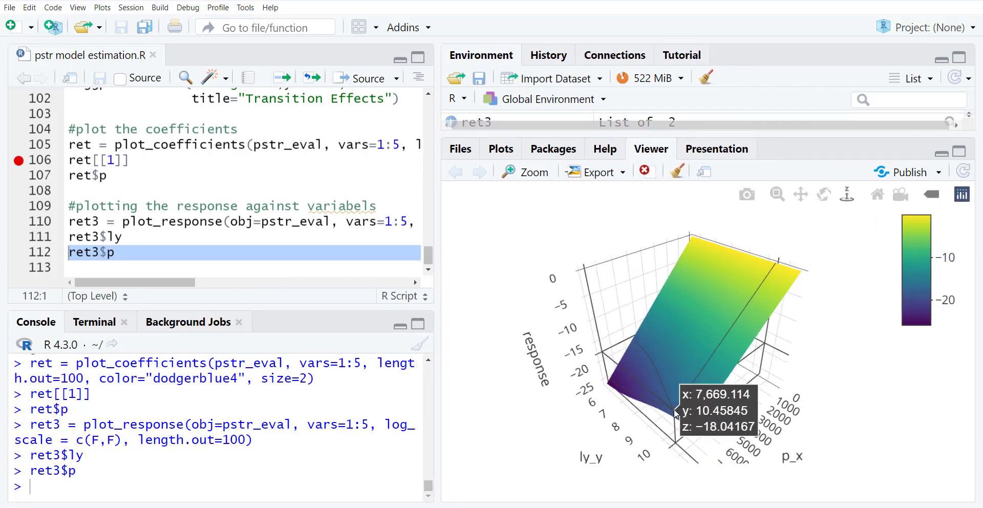
drag(684, 399, 706, 365)
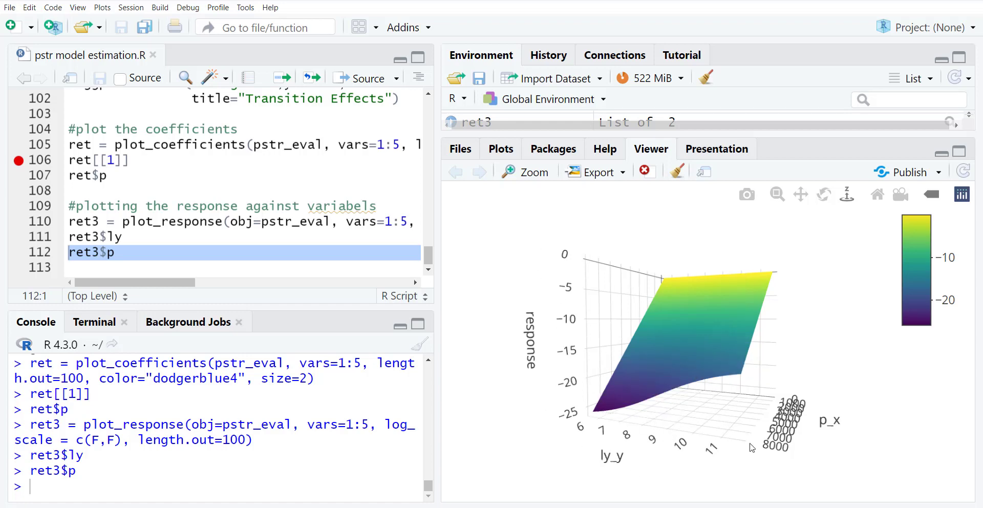
drag(746, 448, 677, 449)
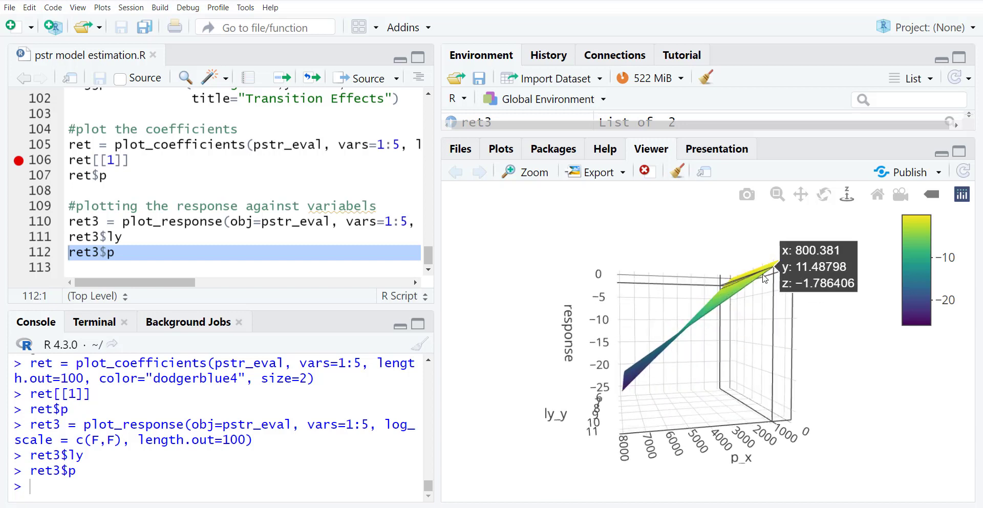
drag(633, 369, 628, 426)
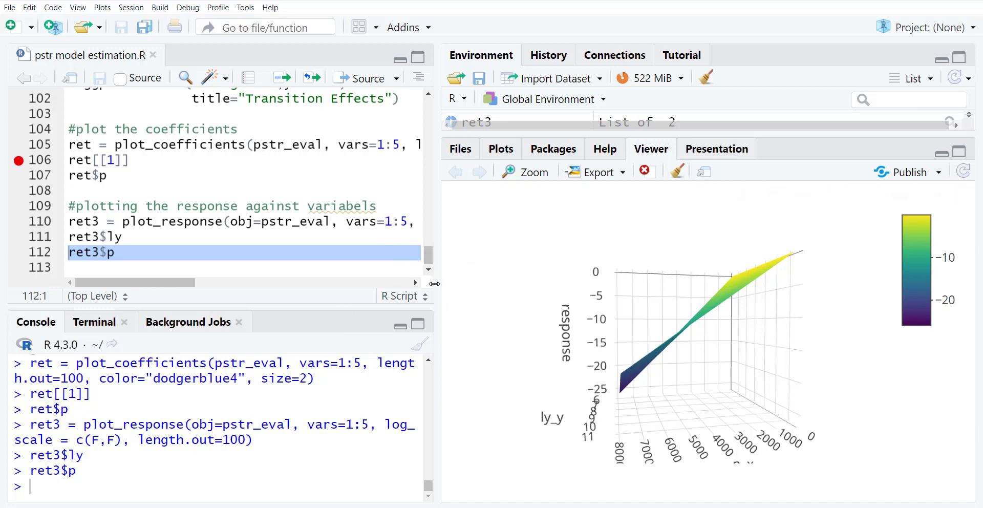
Widen the script editor and console, and search the installed packages for pstr.
drag(438, 264, 649, 283)
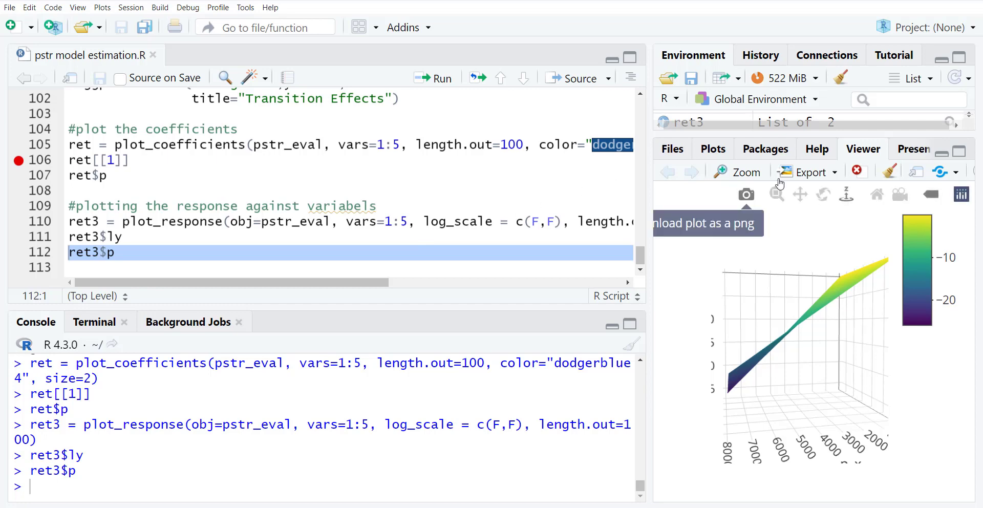
click(757, 153)
click(865, 171)
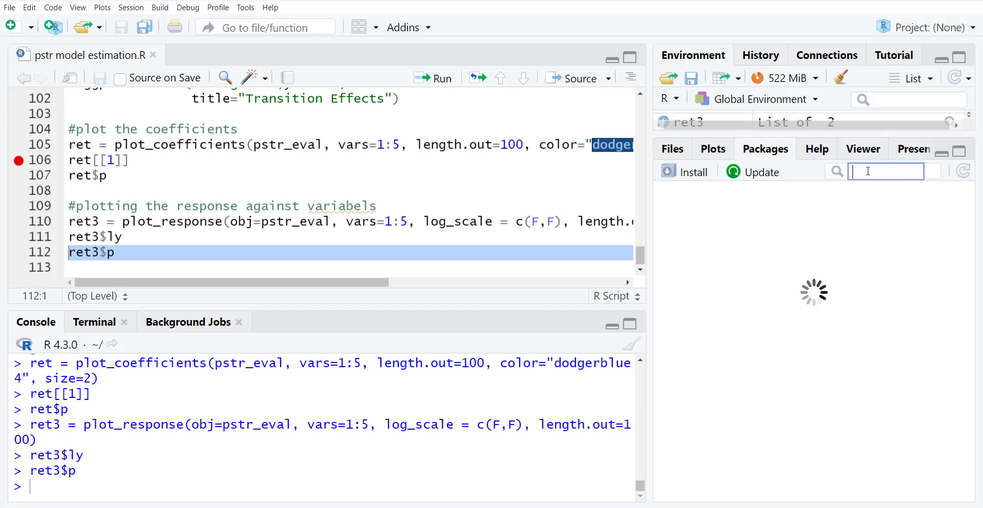
text(ps)
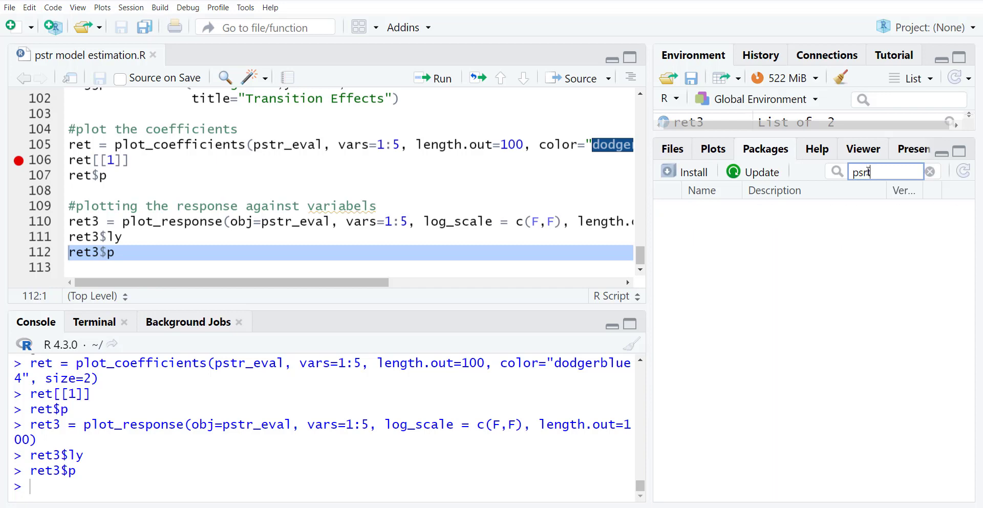
text(tr)
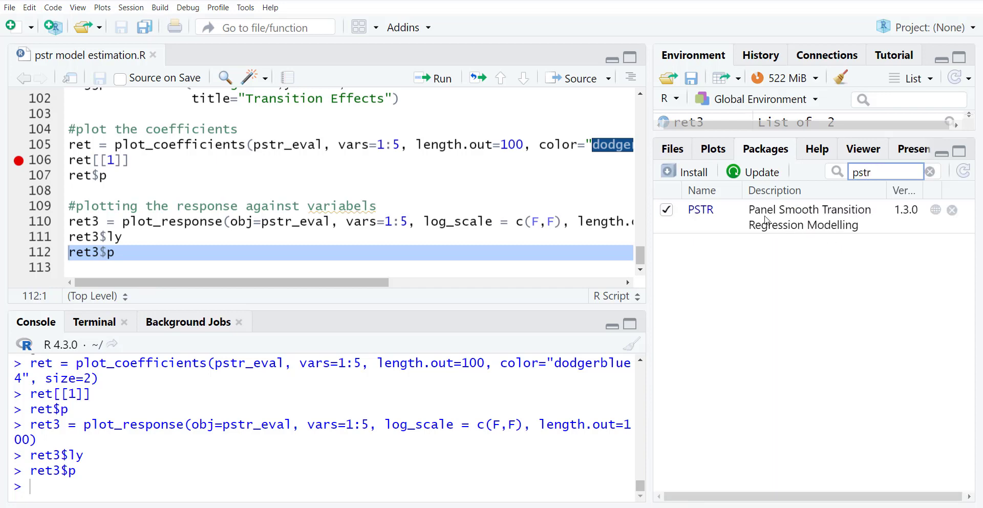
Open the PSTR package documentation and look through its list of help pages.
click(710, 210)
scroll(765, 356, down, 10)
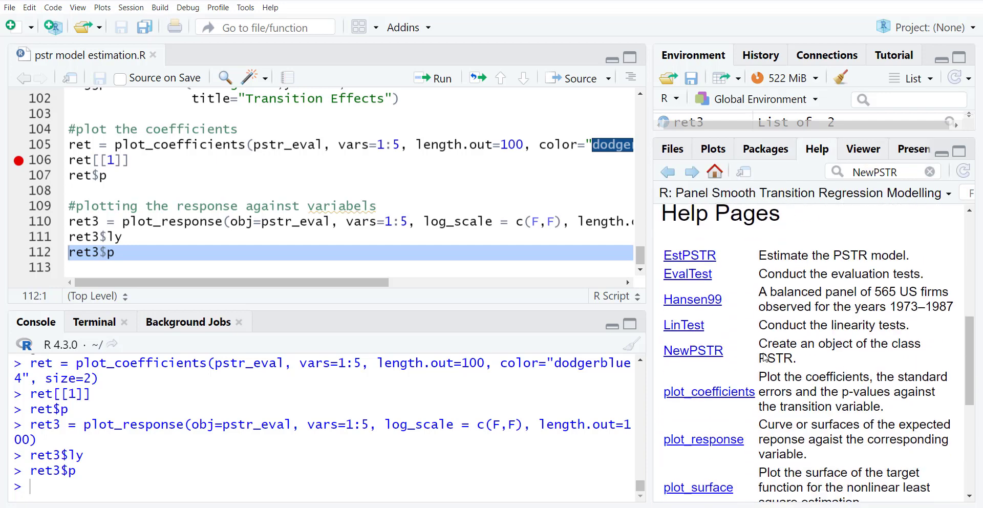
scroll(765, 357, down, 3)
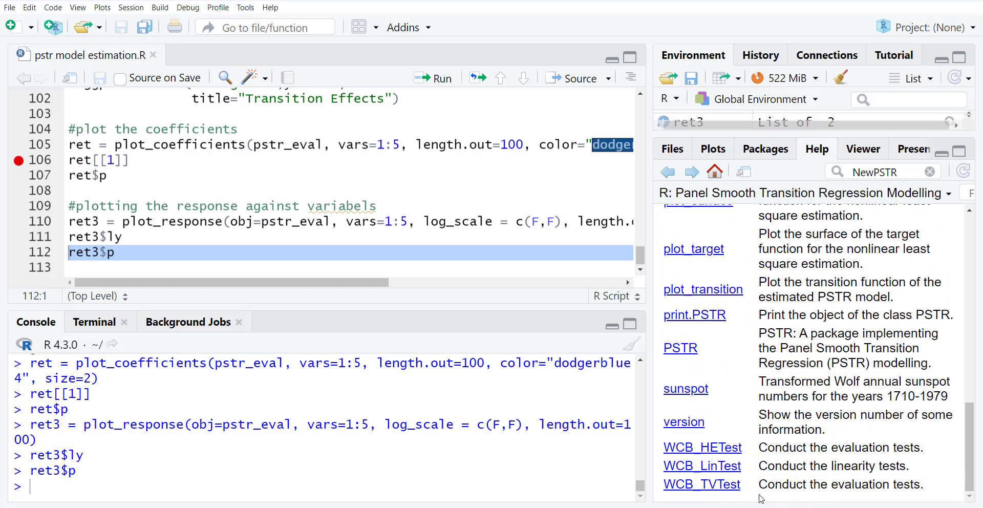
scroll(790, 414, up, 2)
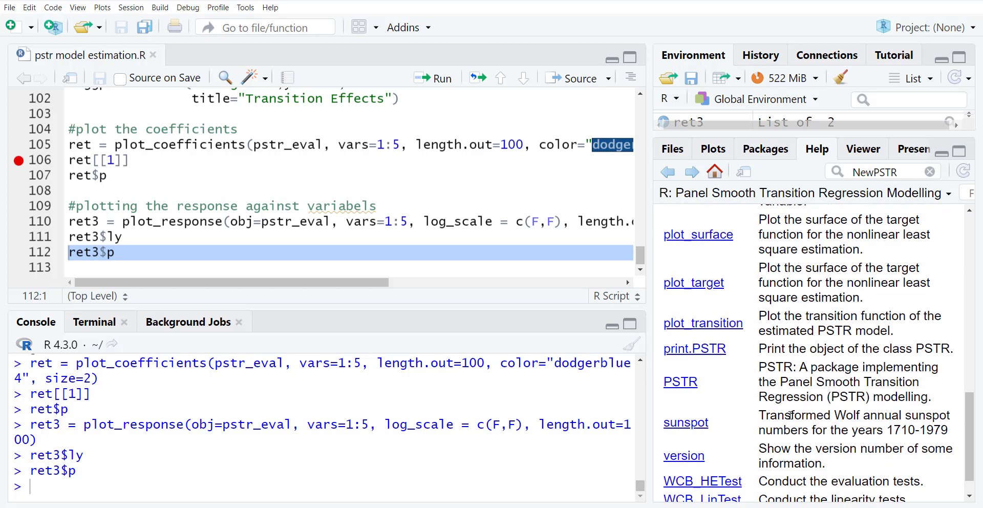
scroll(789, 414, up, 3)
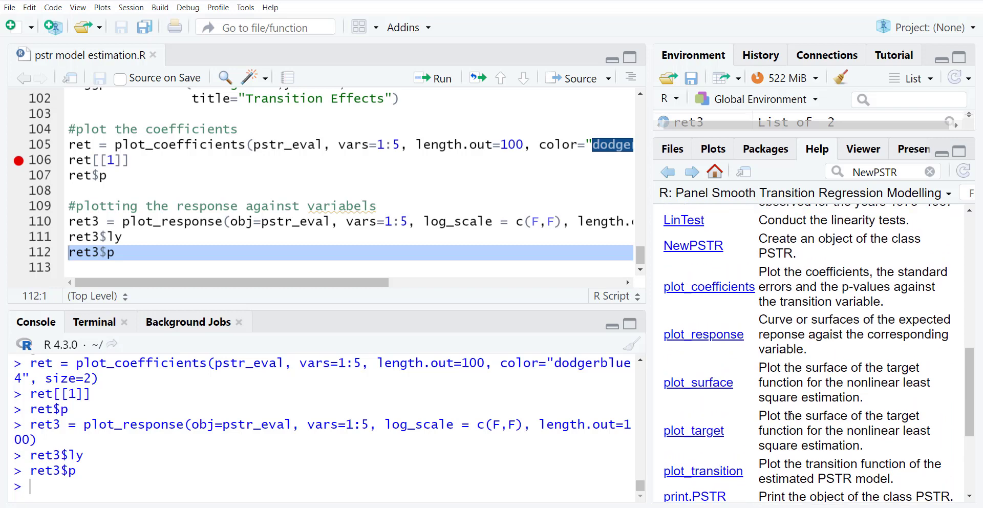